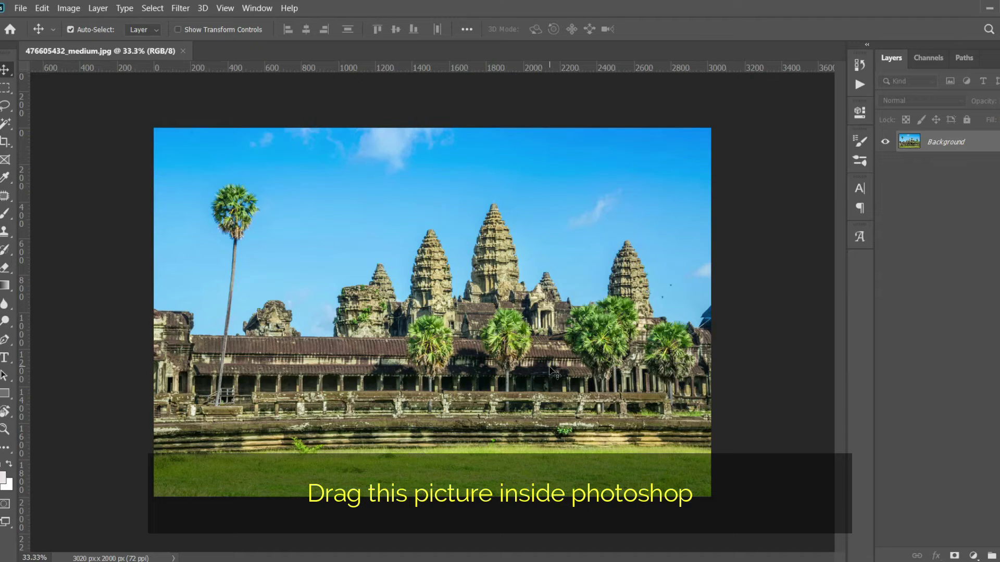
# - Trace a closed Pen tool path around the small ruined building above the roof, just beside the tall palm trunk
pyautogui.press('p')
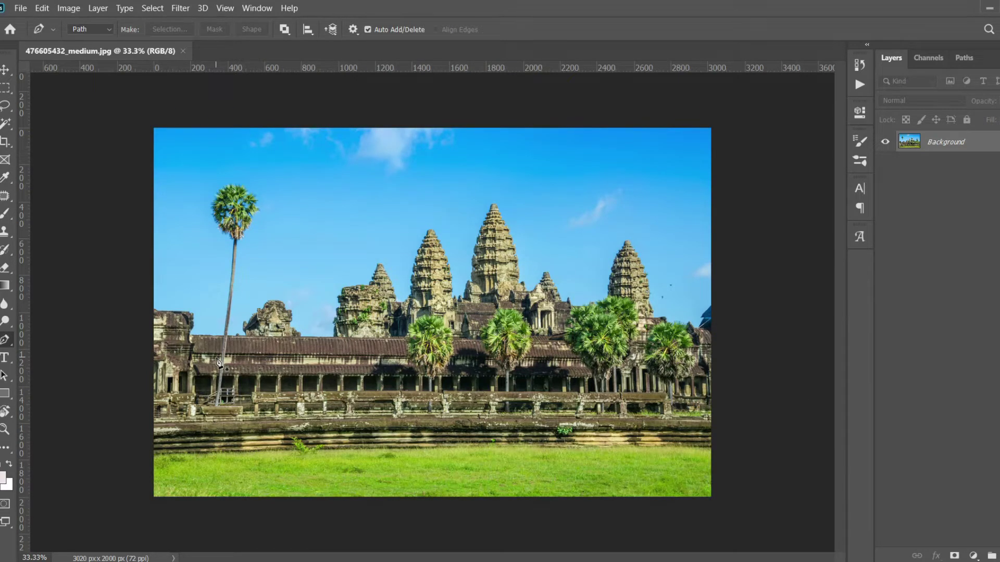
pyautogui.click(4, 73)
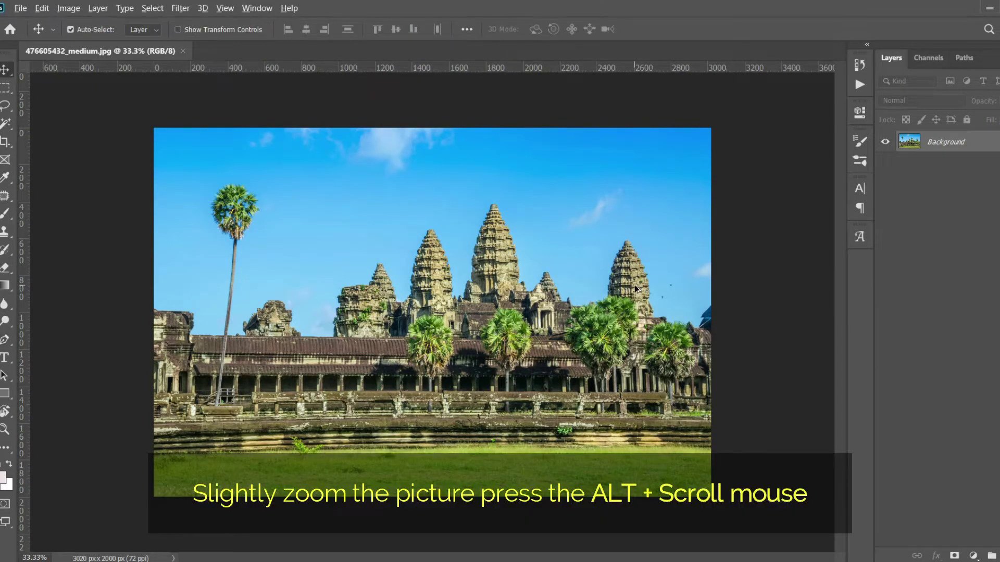
pyautogui.scroll(1, 635, 288)
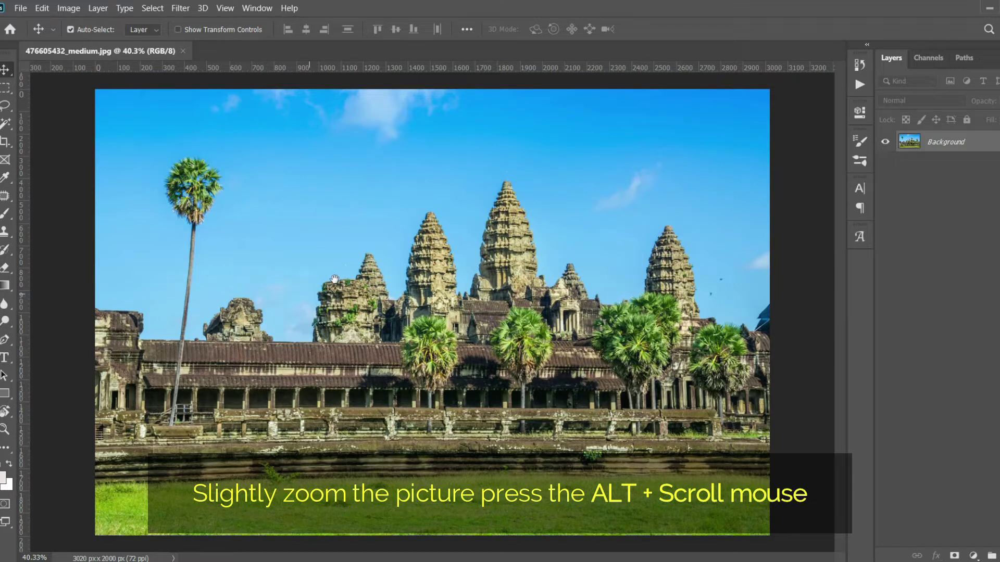
pyautogui.scroll(2, 369, 307)
pyautogui.moveTo(584, 375); pyautogui.dragTo(612, 385)
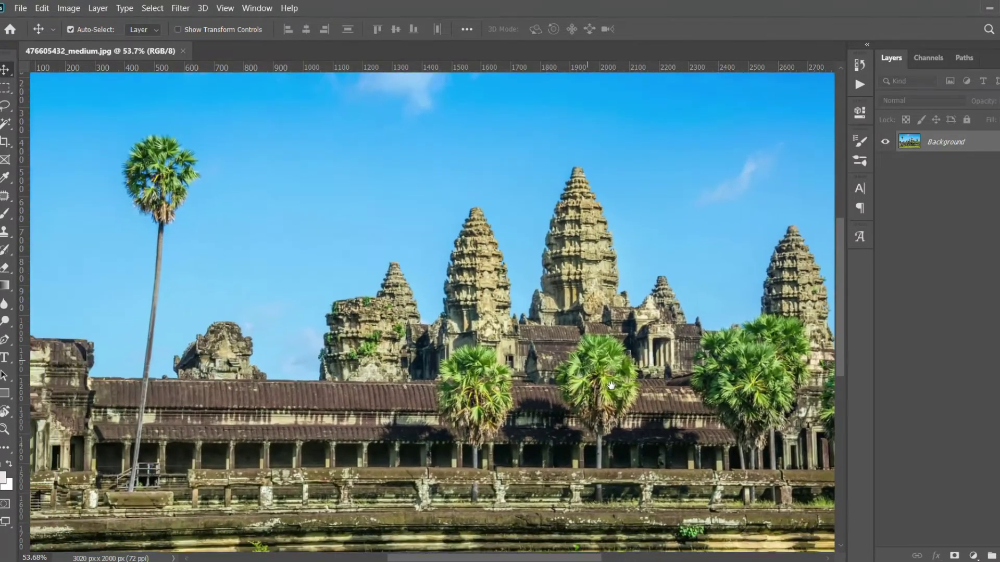
pyautogui.scroll(-3, 611, 385)
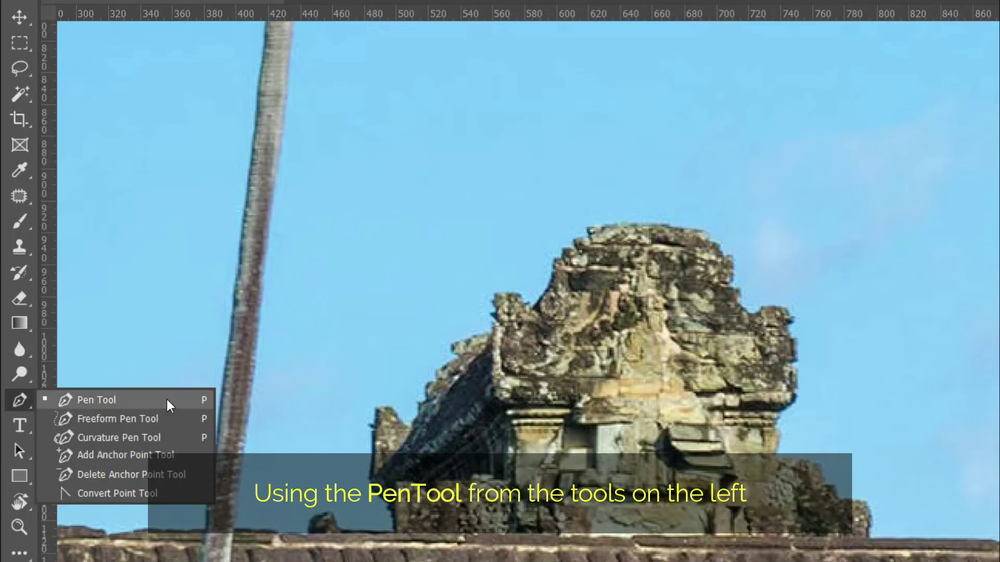
pyautogui.click(167, 401)
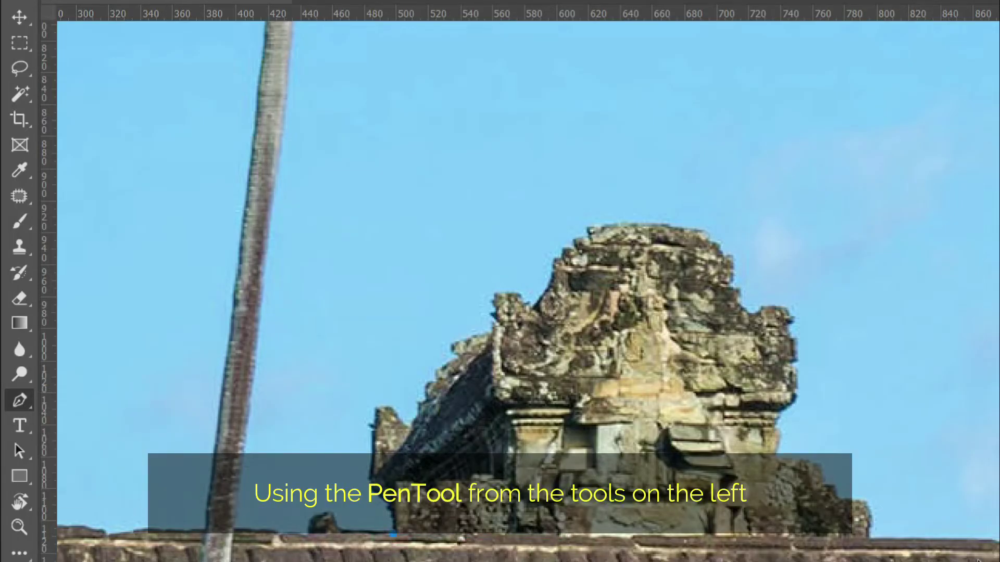
pyautogui.click(870, 536)
pyautogui.click(919, 433)
pyautogui.click(828, 225)
pyautogui.click(710, 157)
pyautogui.click(493, 148)
pyautogui.click(397, 228)
pyautogui.click(326, 335)
pyautogui.click(326, 448)
pyautogui.click(382, 514)
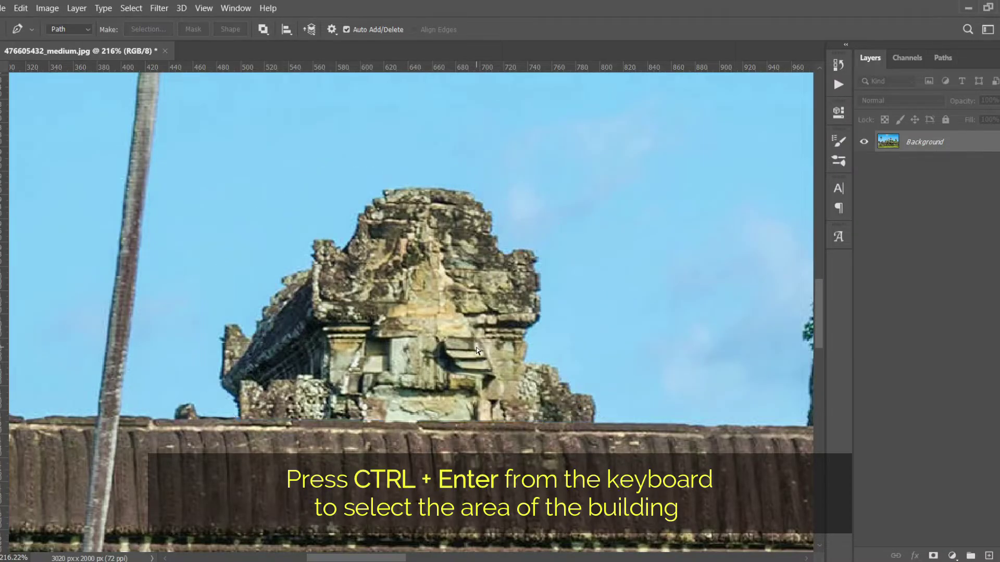
# - Convert the path to a selection, copy the building to a new layer, and hide the Background layer
pyautogui.hotkey('ctrl', 'Return')
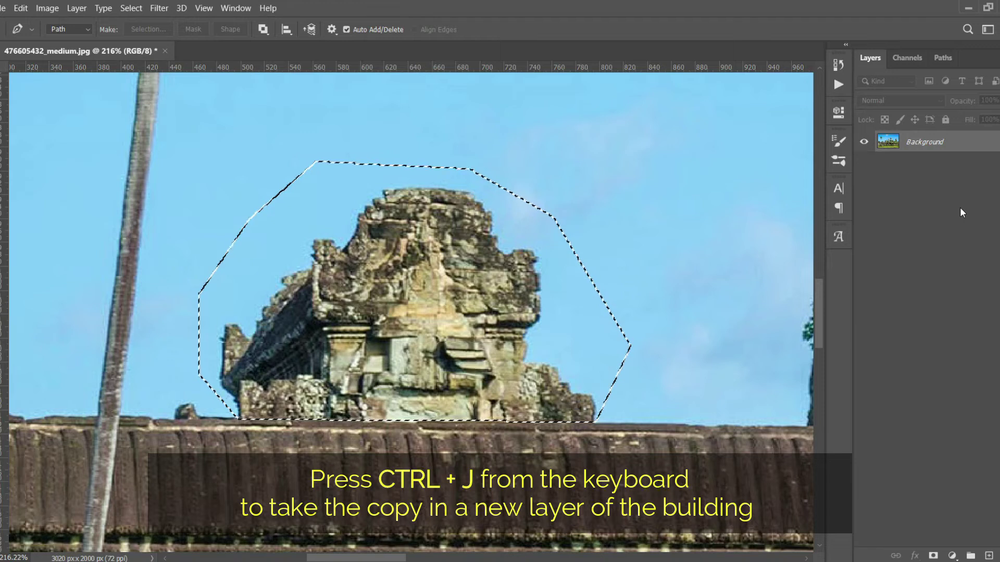
pyautogui.hotkey('ctrl', 'j')
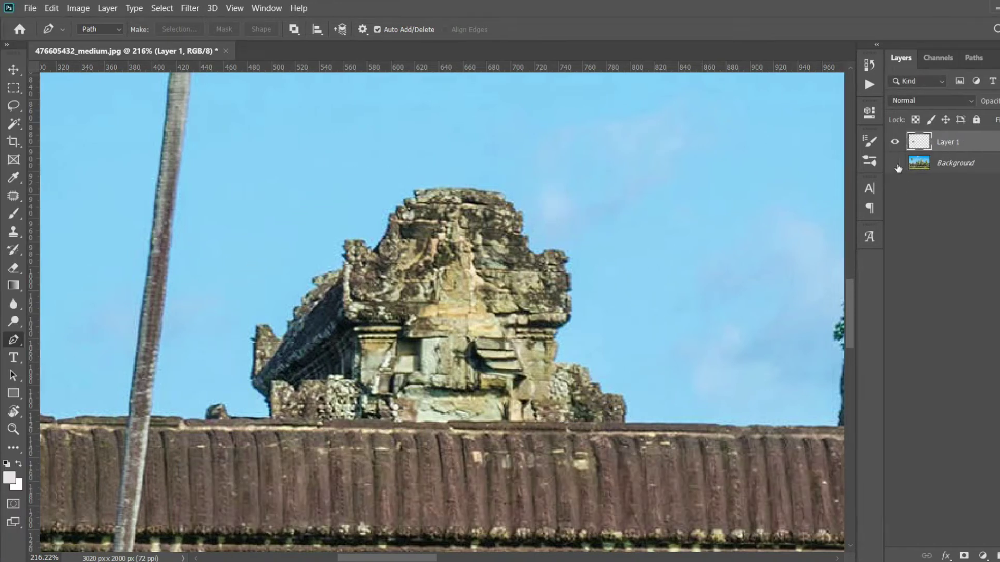
pyautogui.click(895, 164)
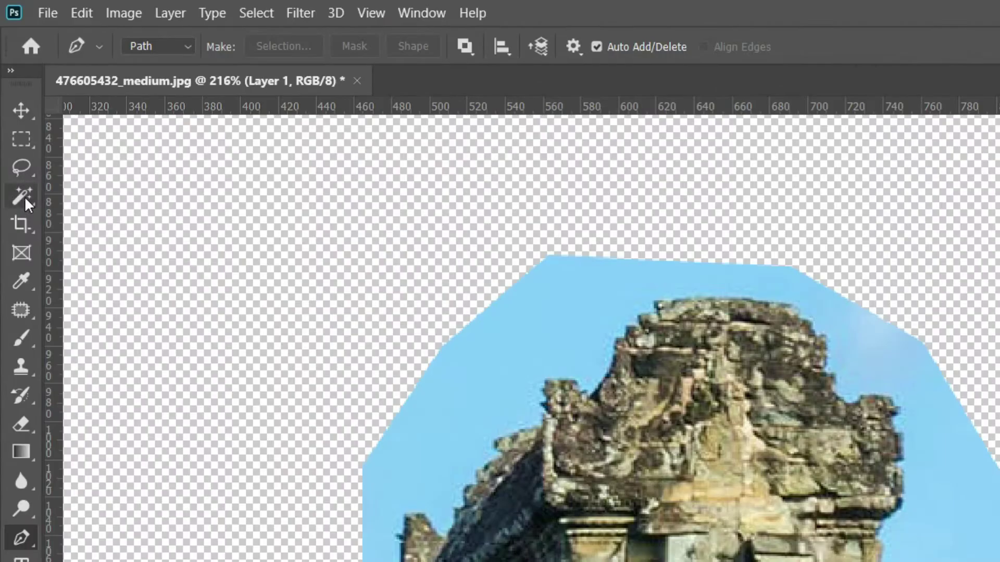
# - Select all the blue sky around the building cut-out with the Magic Wand, including the pale cloud patch
pyautogui.click(23, 197)
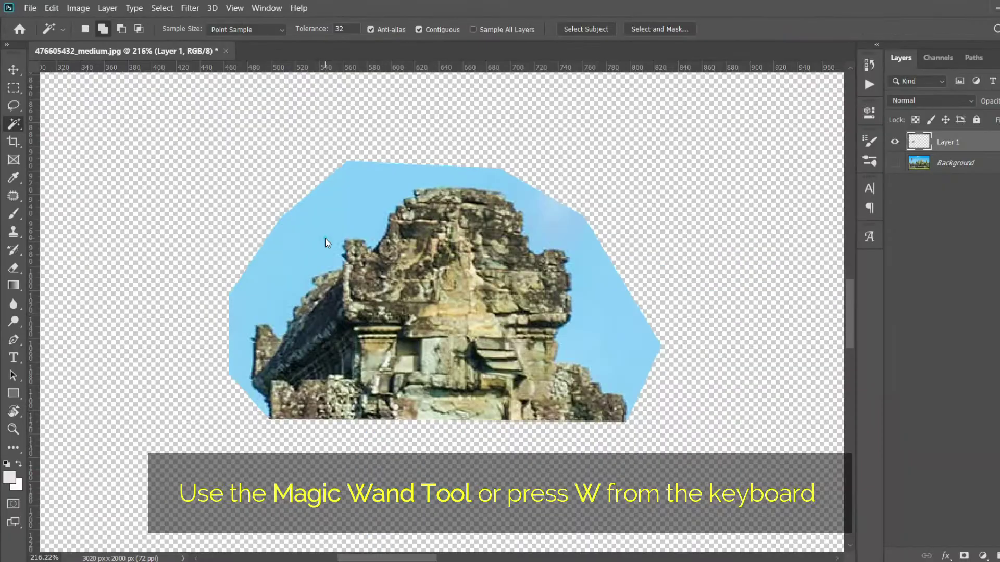
pyautogui.click(512, 374)
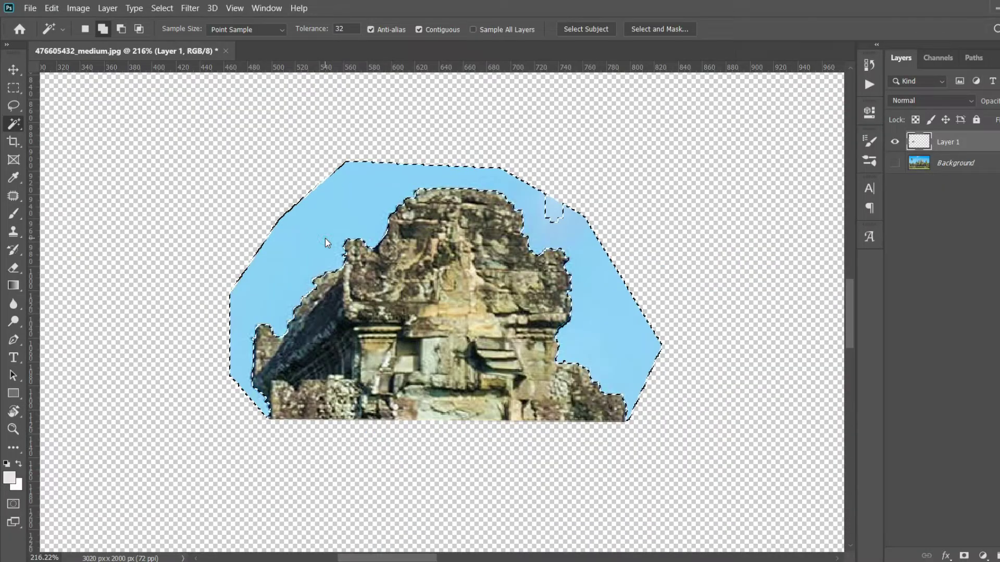
pyautogui.click(553, 210)
pyautogui.click(604, 357)
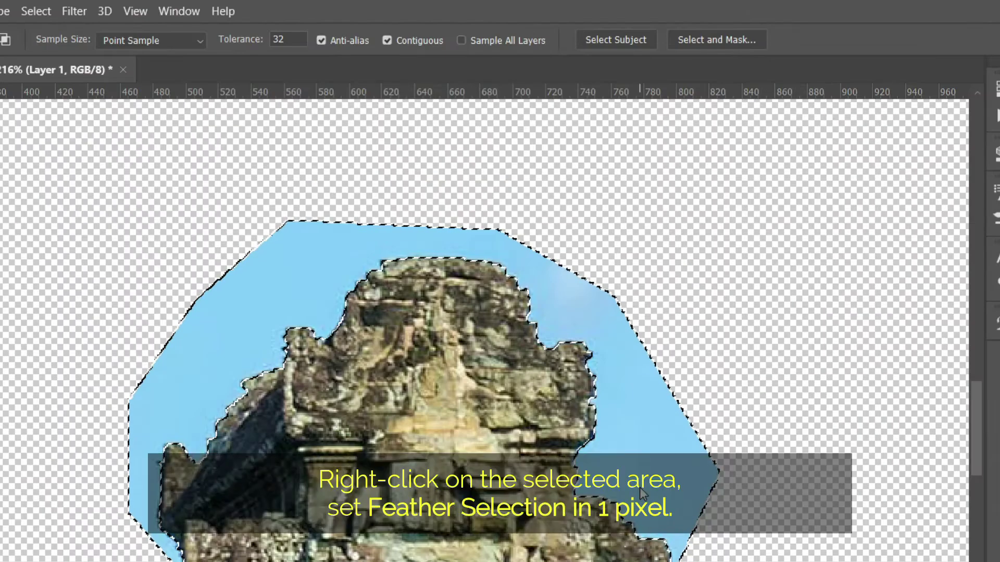
# - Feather the sky selection by 1 pixel, delete the sky from Layer 1, and deselect
pyautogui.rightClick(604, 357)
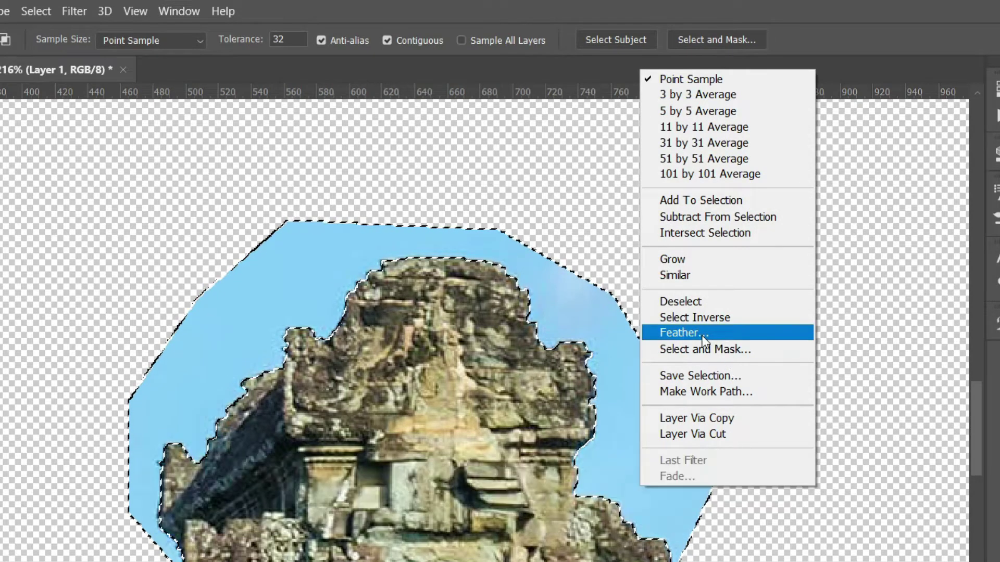
pyautogui.click(698, 333)
pyautogui.click(616, 243)
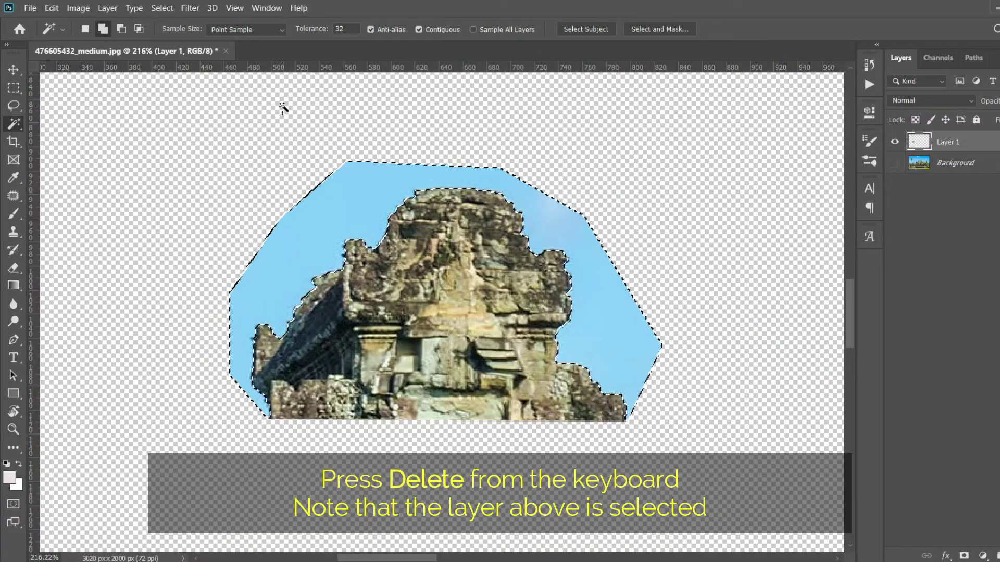
pyautogui.press('Delete')
pyautogui.hotkey('ctrl', 'd')
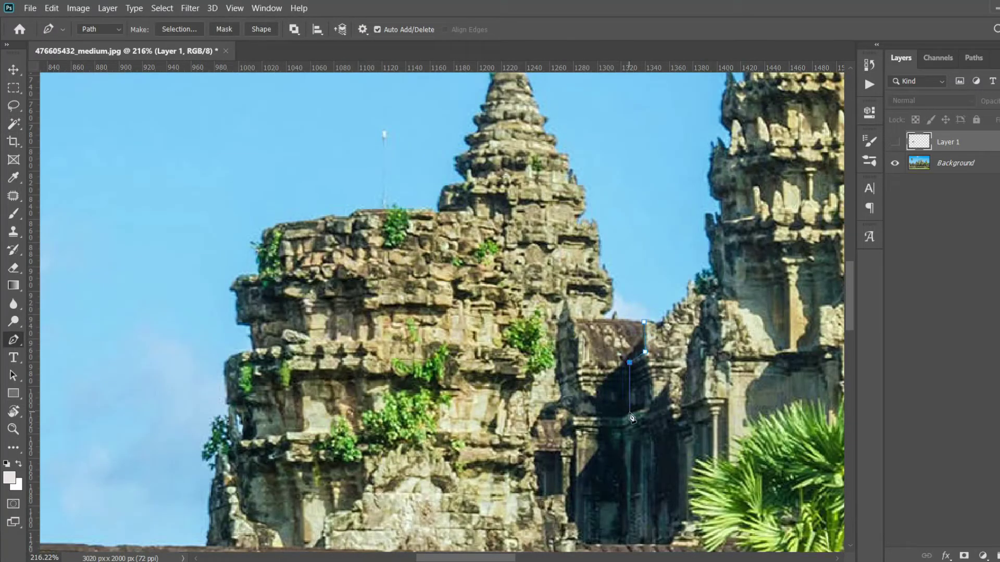
# - Trace a closed path around the broken, plant-covered tower and the small spire behind it, down to the roof edge
pyautogui.scroll(-3, 629, 448)
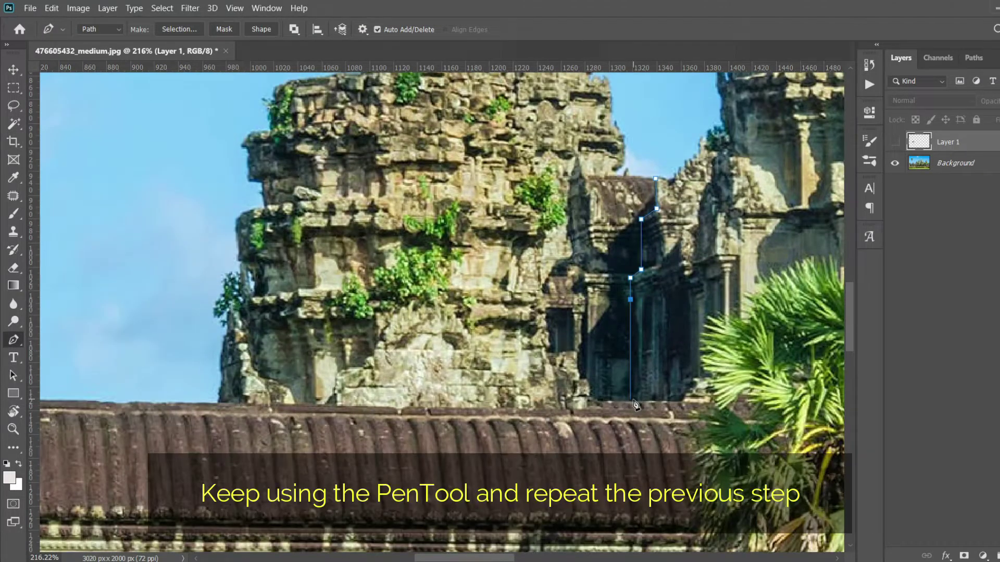
pyautogui.click(631, 415)
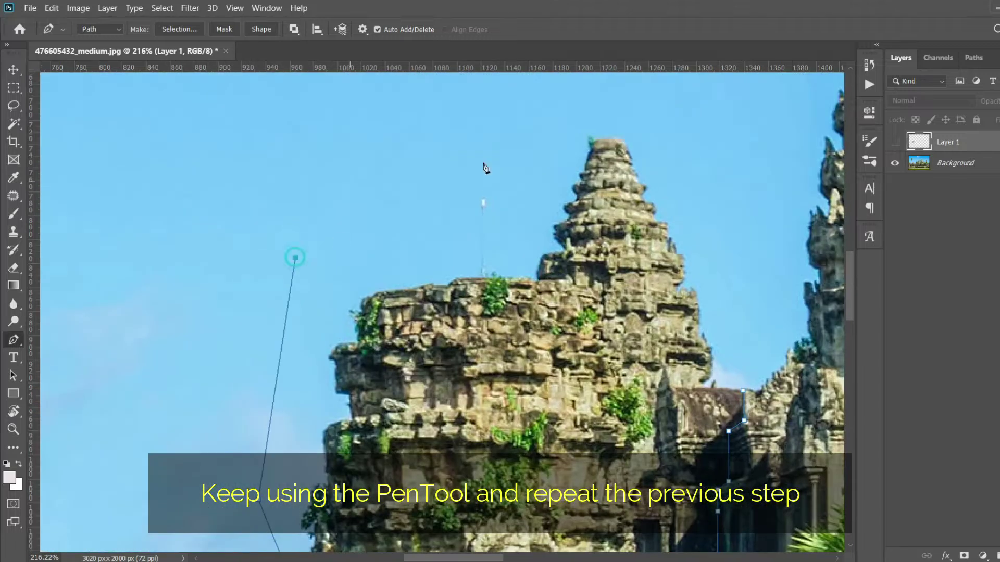
pyautogui.click(479, 201)
pyautogui.click(613, 116)
pyautogui.click(662, 138)
pyautogui.click(716, 301)
pyautogui.hotkey('ctrl', '-')
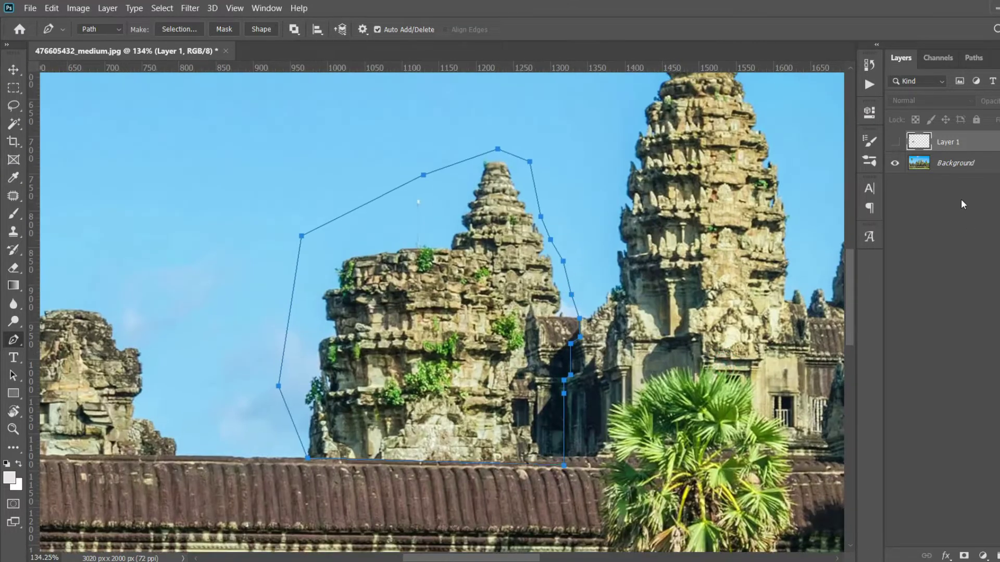
# - Copy the traced tower from the Background to a new layer and hide the Background
pyautogui.click(955, 163)
pyautogui.hotkey('ctrl', 'Return')
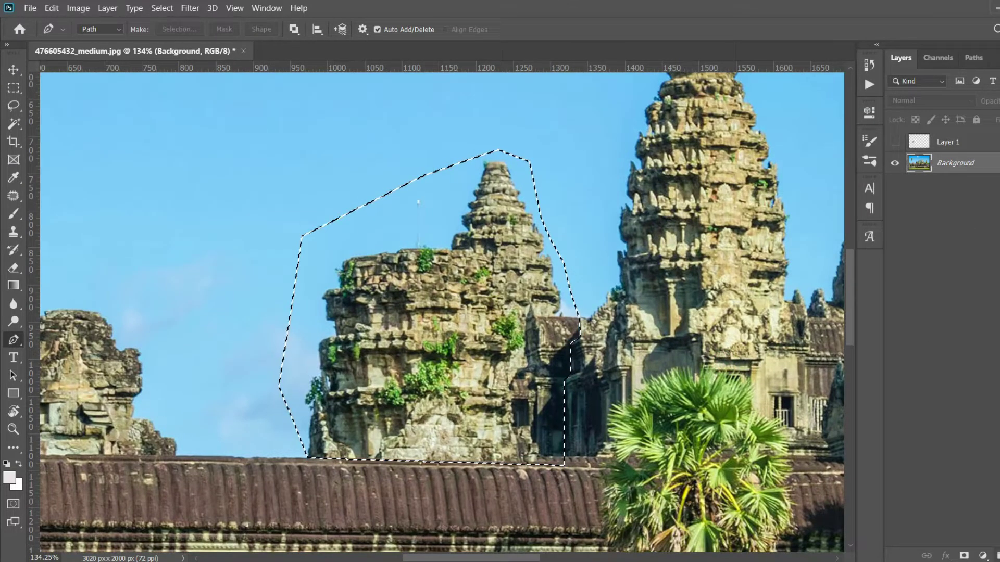
pyautogui.hotkey('ctrl', 'j')
pyautogui.click(894, 185)
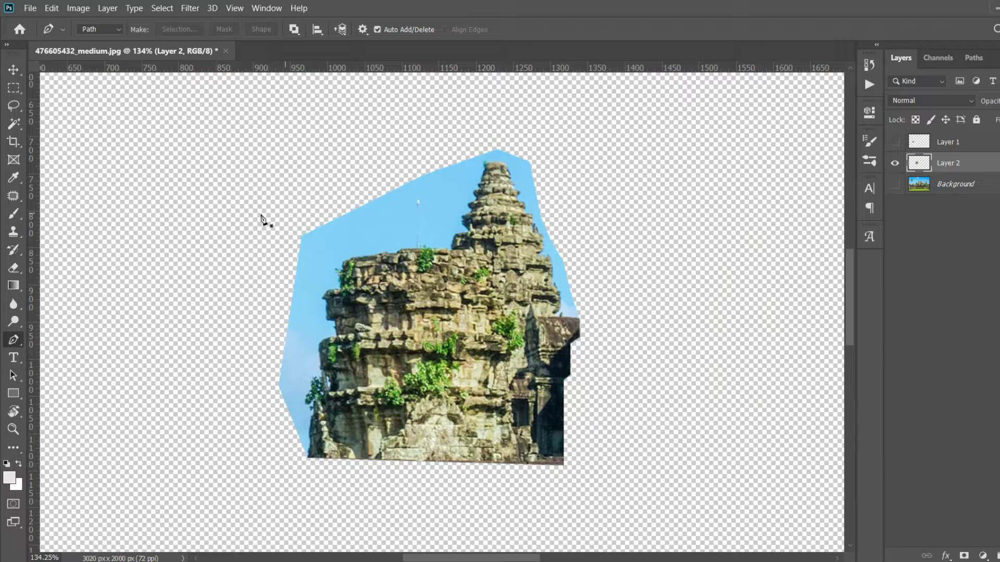
# - Select the sky around the tower cut-out on Layer 2 with the Magic Wand, feather the selection, and delete the sky
pyautogui.press('w')
pyautogui.click(261, 218)
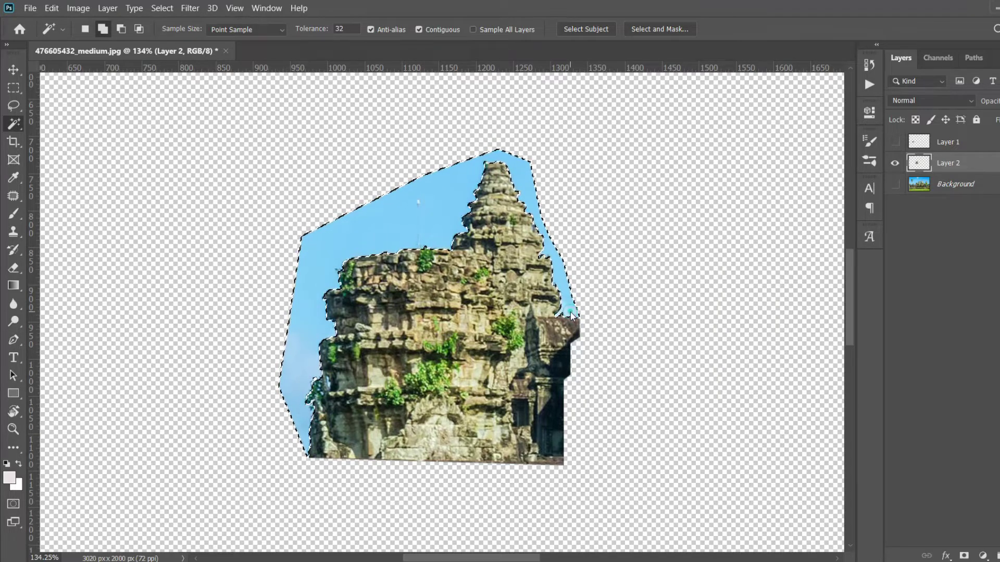
pyautogui.rightClick(428, 215)
pyautogui.click(458, 408)
pyautogui.click(593, 185)
pyautogui.press('Delete')
pyautogui.hotkey('ctrl', 'd')
# - Hide Layer 2 and show the Background layer again
pyautogui.press('v')
pyautogui.click(894, 163)
pyautogui.click(894, 185)
pyautogui.scroll(-3, 523, 370)
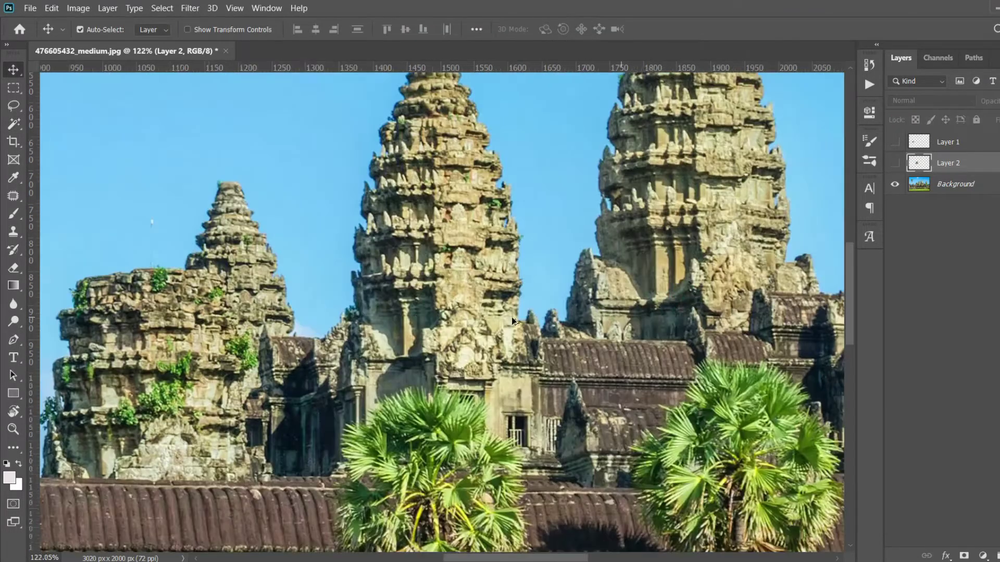
pyautogui.scroll(-3, 717, 394)
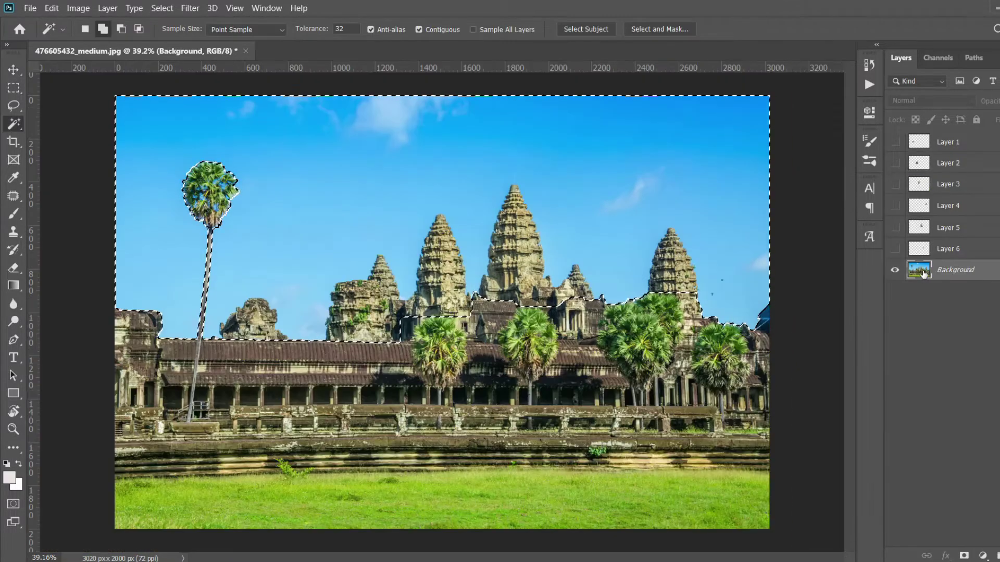
# - Convert the Background into a regular layer named main
pyautogui.doubleClick(932, 269)
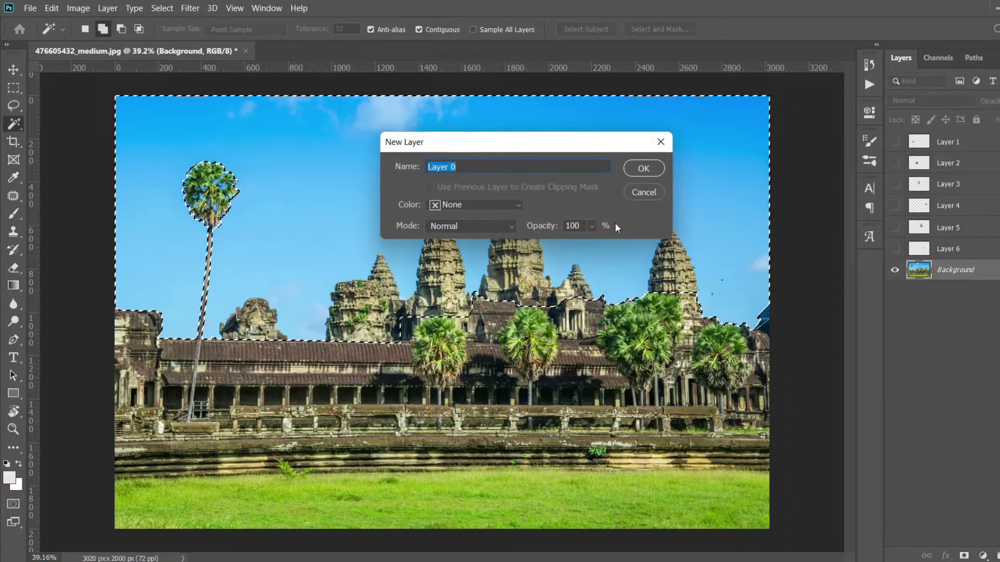
pyautogui.write('main')
pyautogui.click(642, 168)
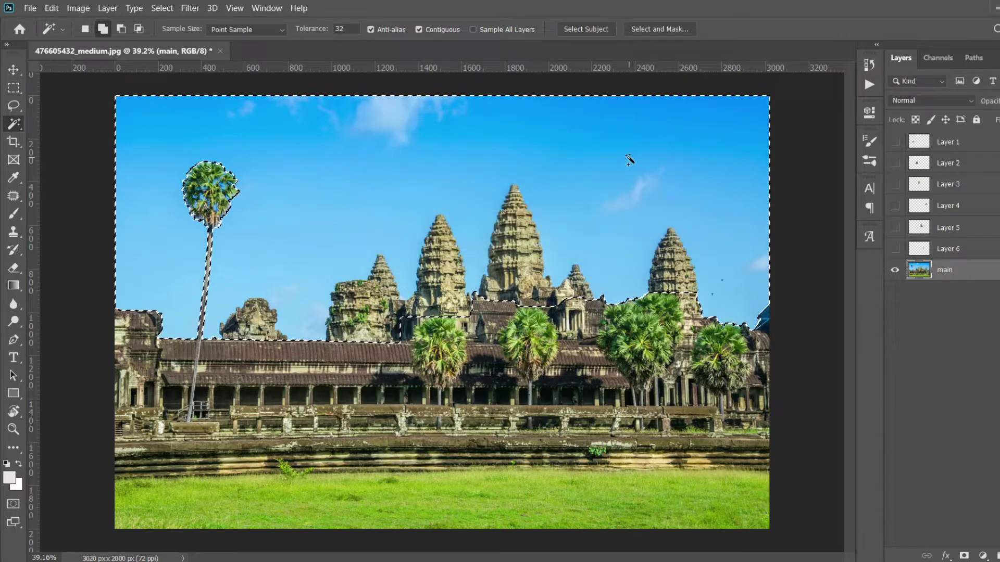
# - Delete the selected sky and towers from the main layer and deselect
pyautogui.press('Delete')
pyautogui.hotkey('ctrl', 'd')
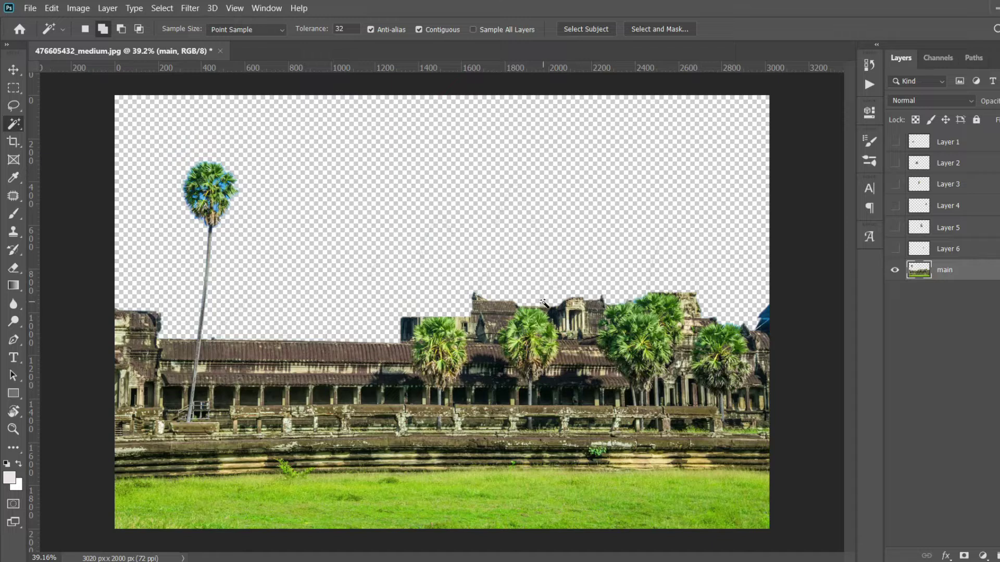
pyautogui.press('v')
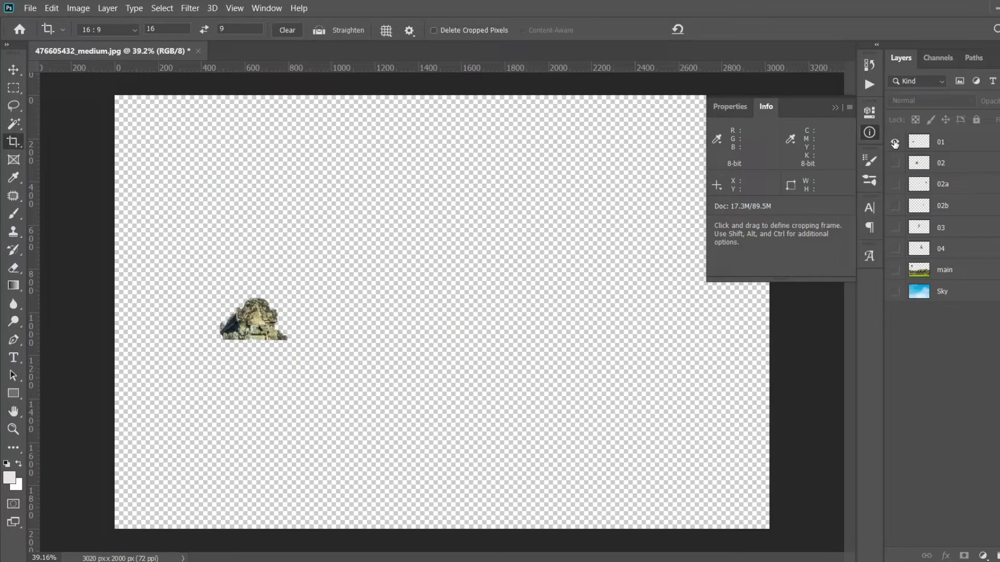
# - Save the visible layer 01 as a PNG named 2. Top 1, using the large file size option
pyautogui.click(943, 148)
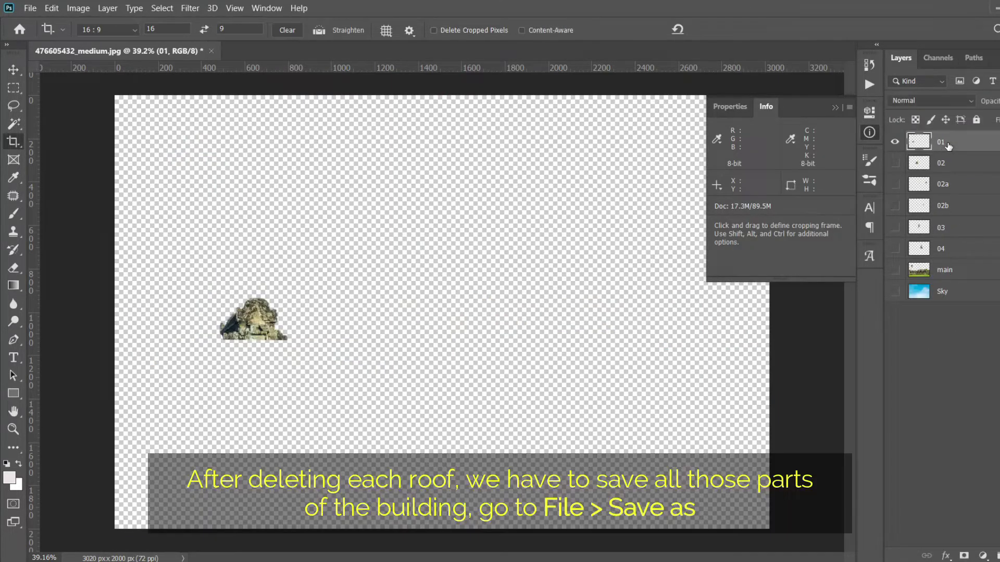
pyautogui.click(23, 9)
pyautogui.click(40, 170)
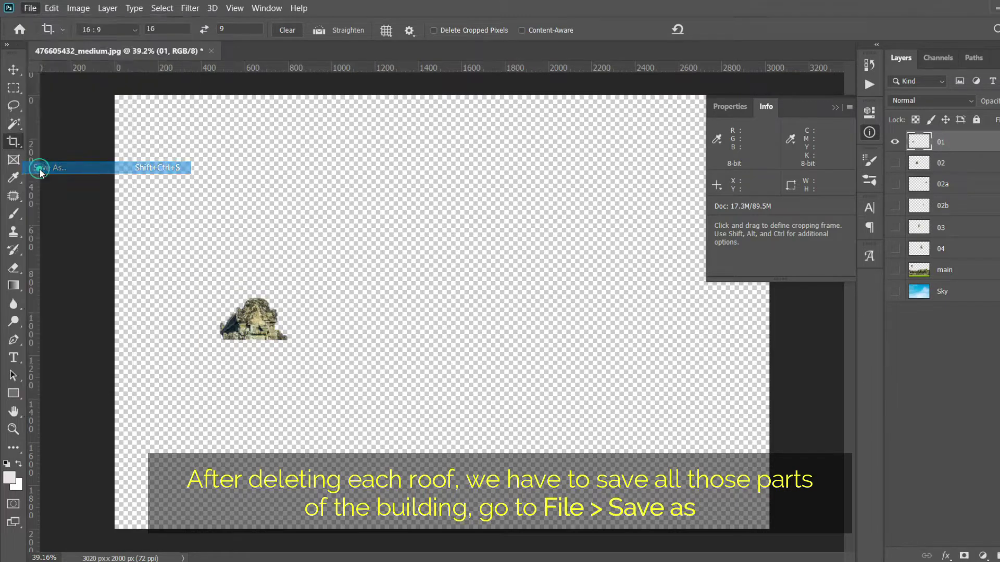
pyautogui.click(179, 275)
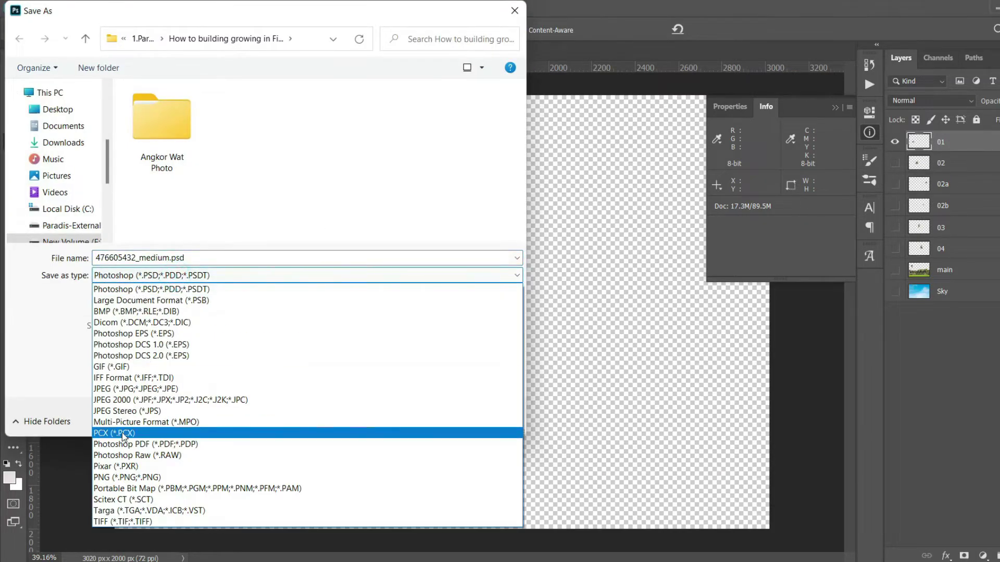
pyautogui.click(120, 478)
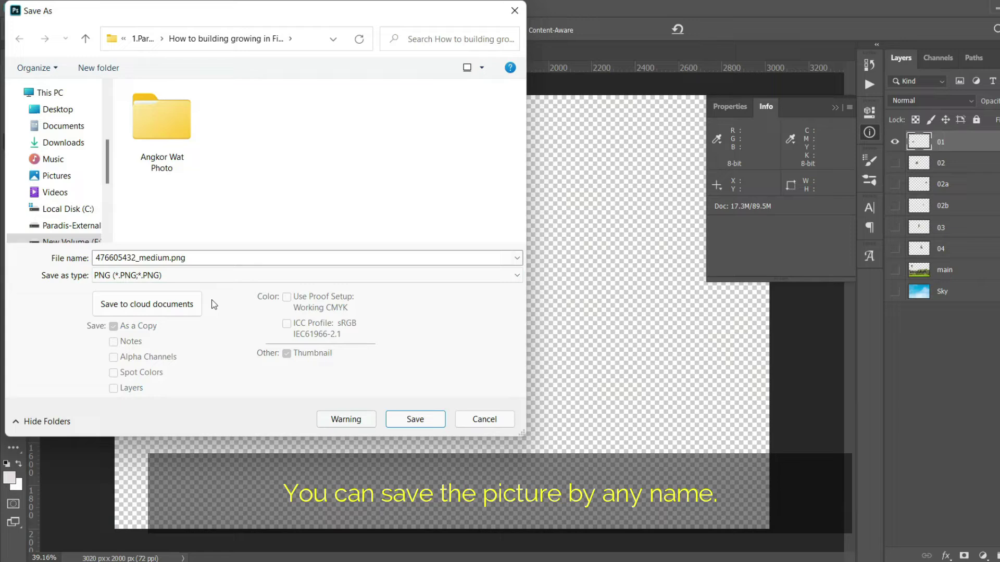
pyautogui.doubleClick(208, 257)
pyautogui.write('2.')
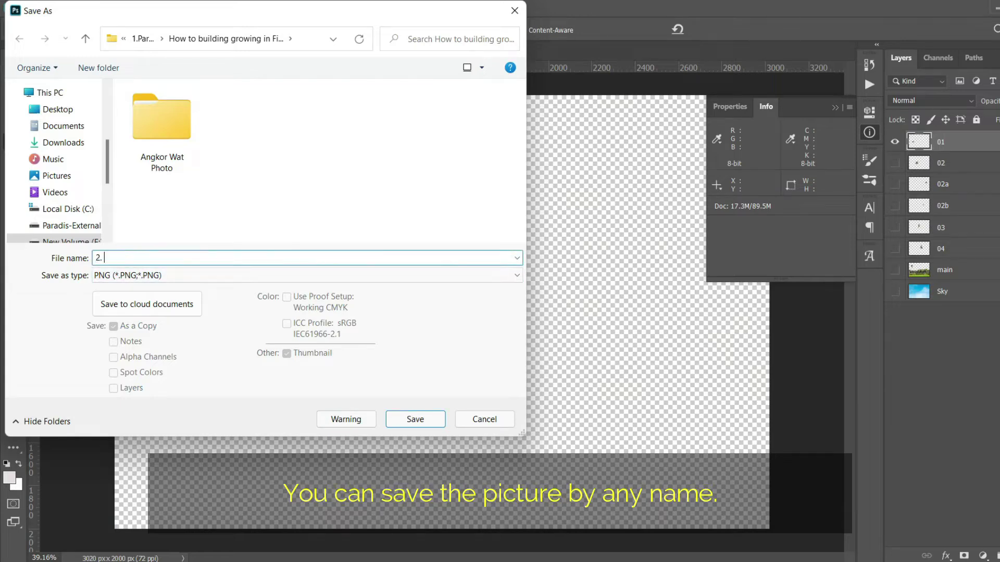
pyautogui.write(' Top 1')
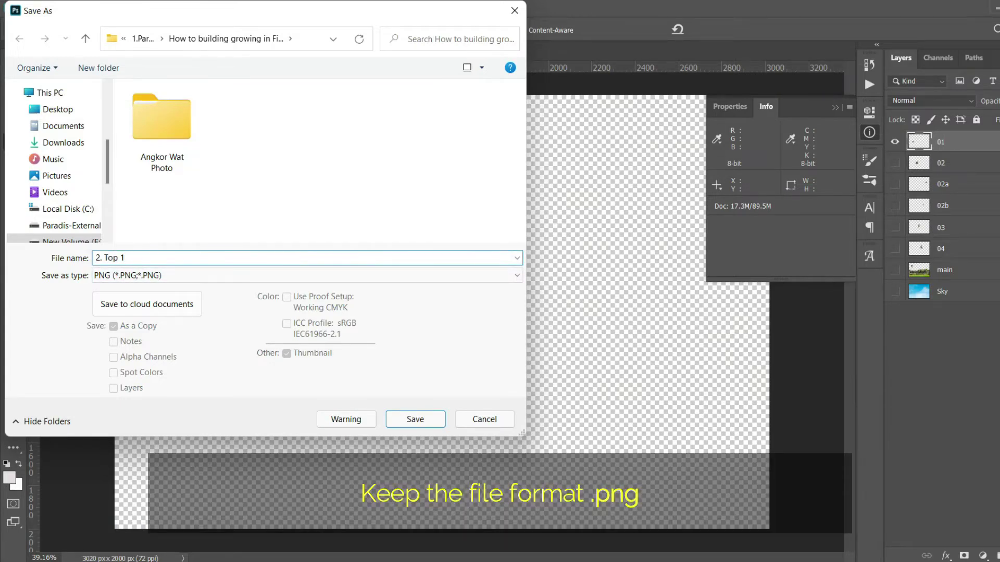
pyautogui.press('Return')
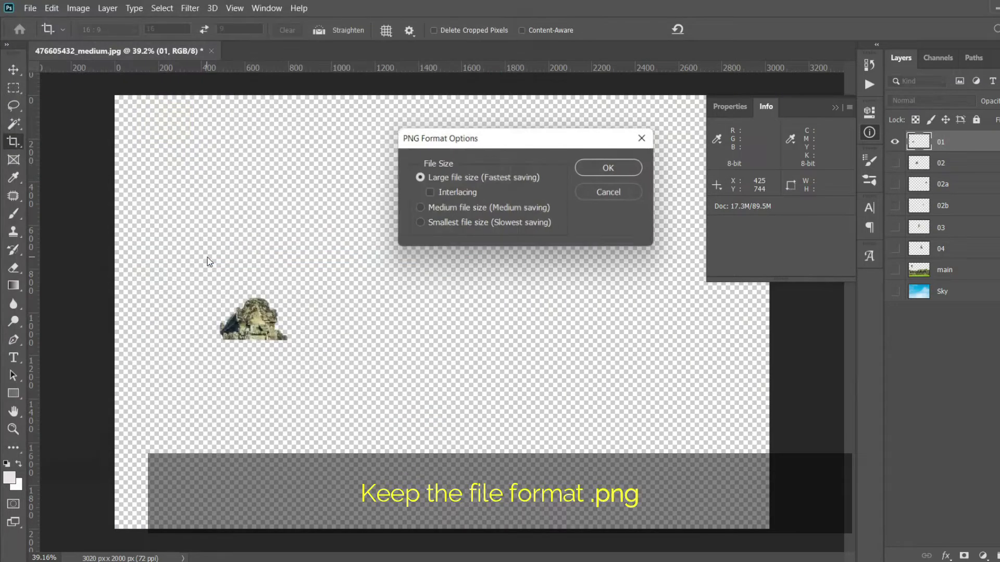
pyautogui.press('Return')
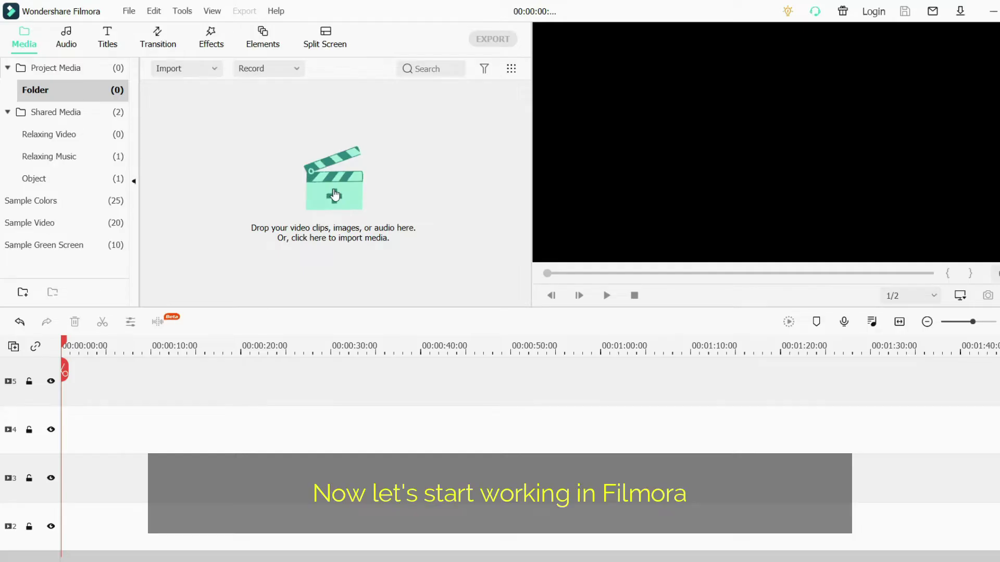
# - Switch to Filmora and import all eight pictures from the Angkor Wat Photo folder into the project media
pyautogui.click(335, 195)
pyautogui.moveTo(595, 395); pyautogui.dragTo(997, 174)
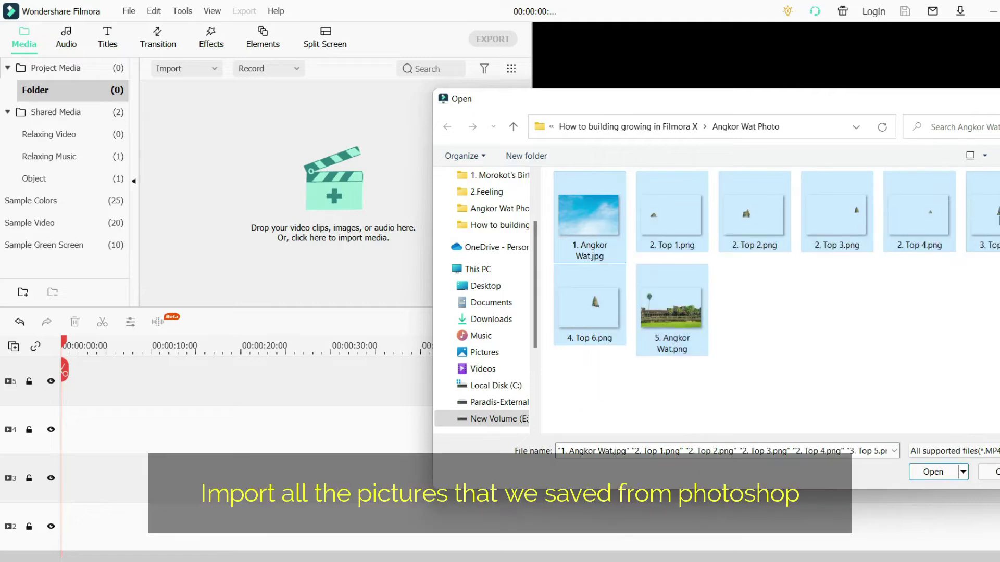
pyautogui.click(926, 472)
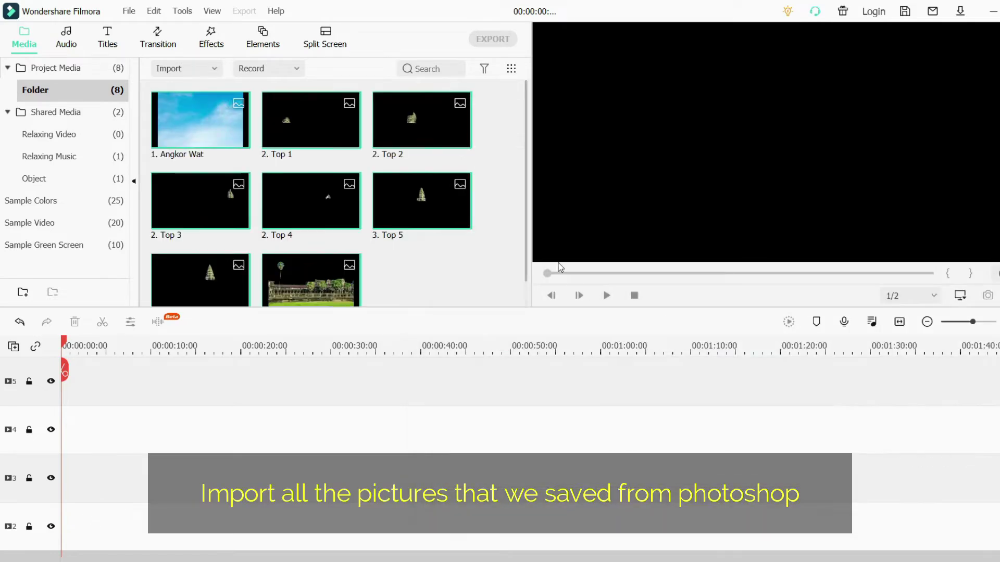
pyautogui.click(451, 280)
# - Lay the 1. Angkor Wat sky picture on track 1 as a clip about 46 seconds long, cropped to fit the frame
pyautogui.moveTo(180, 144); pyautogui.dragTo(87, 527)
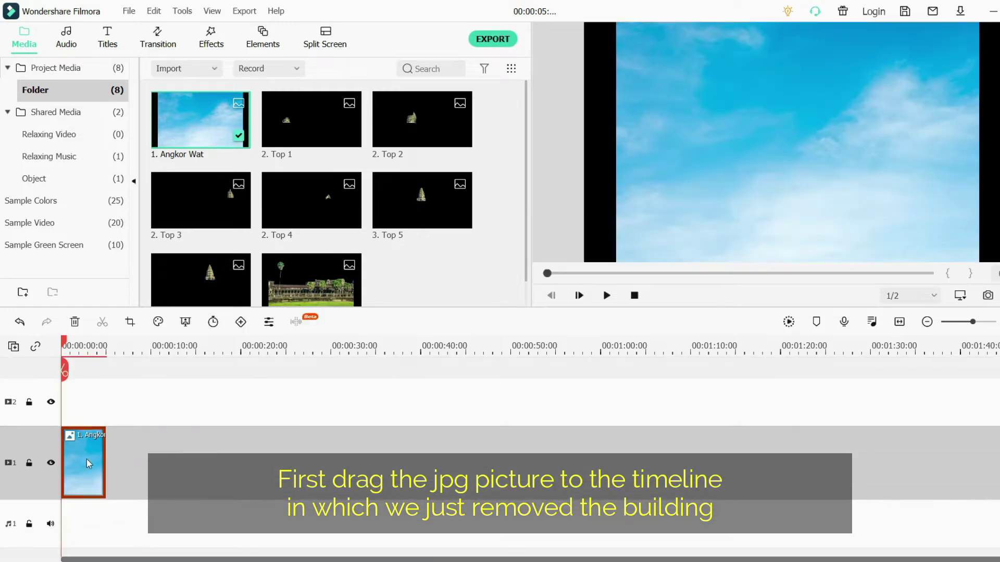
pyautogui.moveTo(106, 461); pyautogui.dragTo(475, 441)
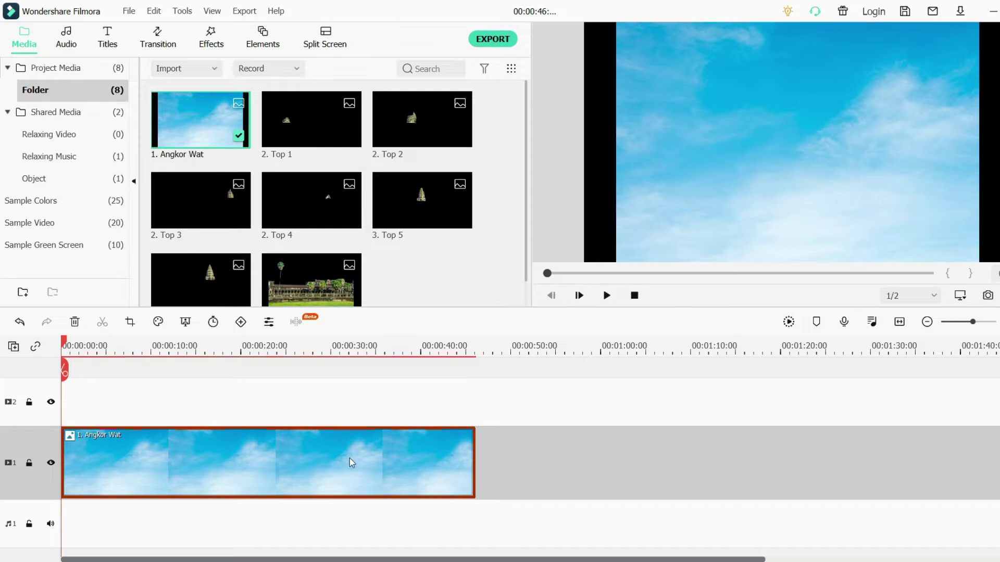
pyautogui.rightClick(348, 458)
pyautogui.click(426, 225)
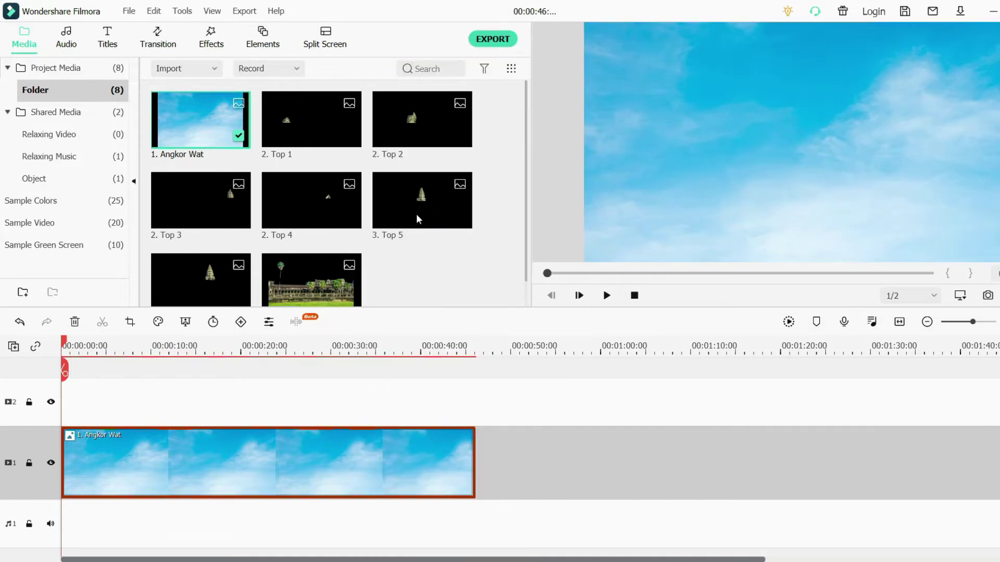
pyautogui.click(443, 260)
# - Place 2. Top 1 on track 2 at the same length as the sky clip, cropped to fit the frame
pyautogui.scroll(-1, 443, 262)
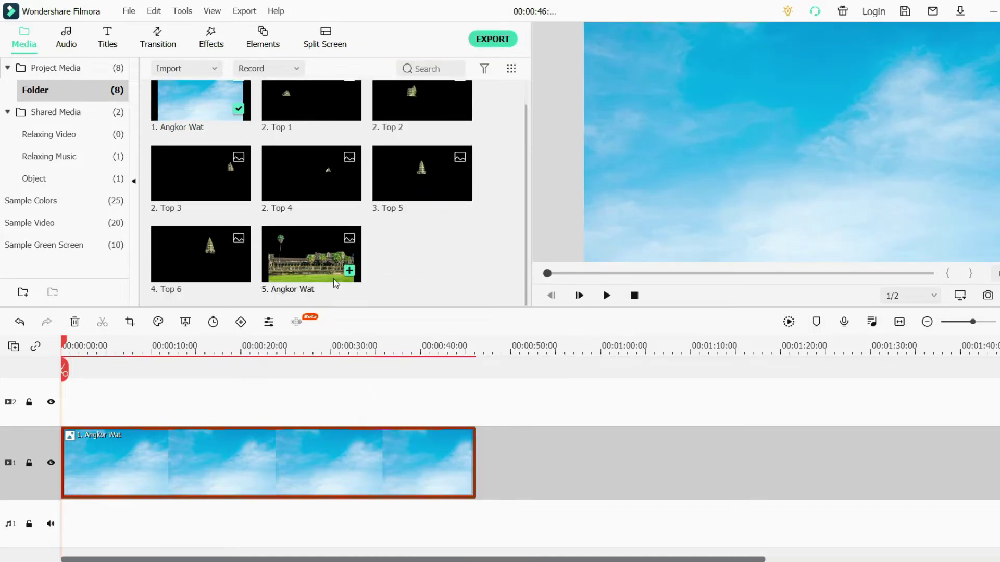
pyautogui.scroll(1, 410, 238)
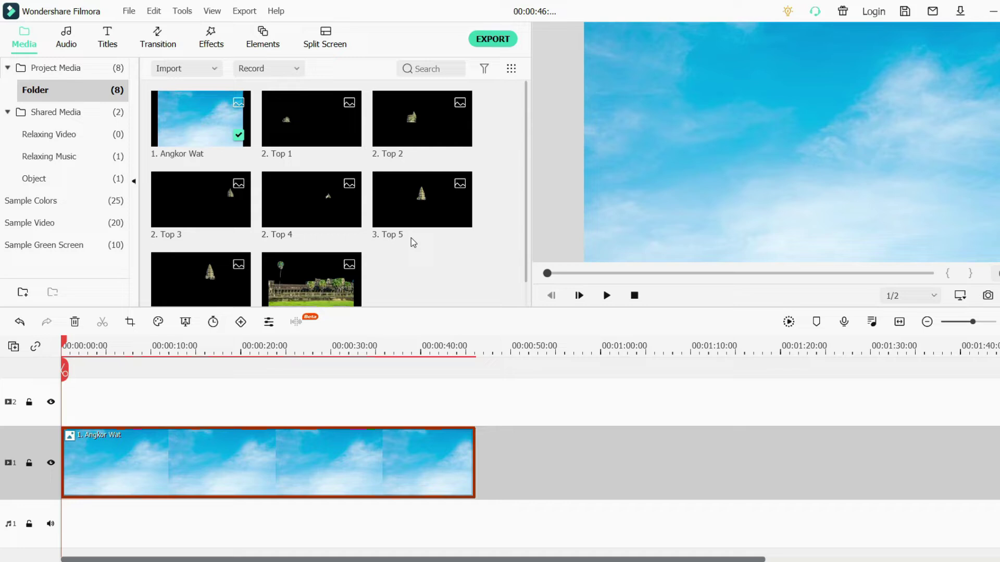
pyautogui.moveTo(318, 135); pyautogui.dragTo(476, 424)
pyautogui.rightClick(364, 404)
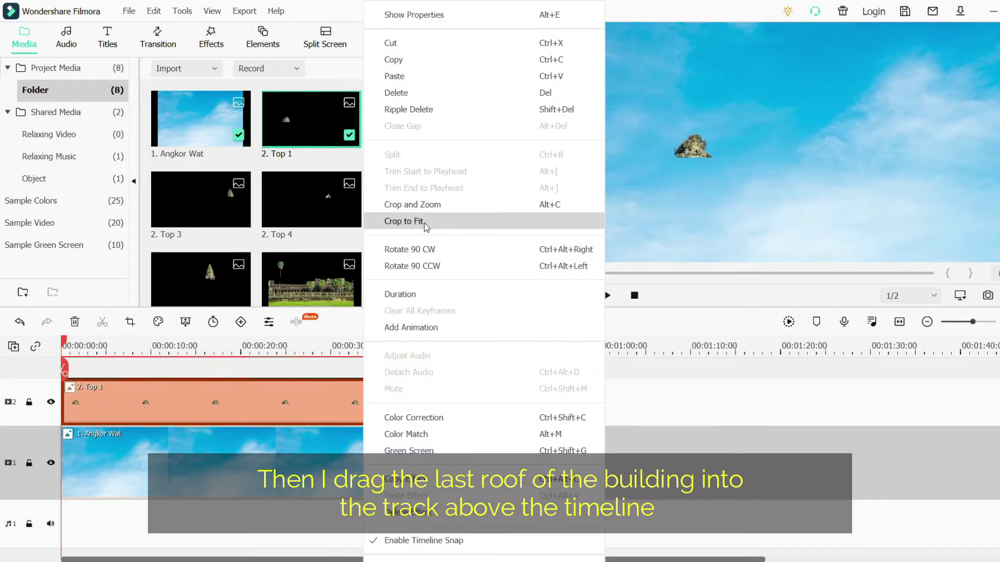
pyautogui.click(426, 225)
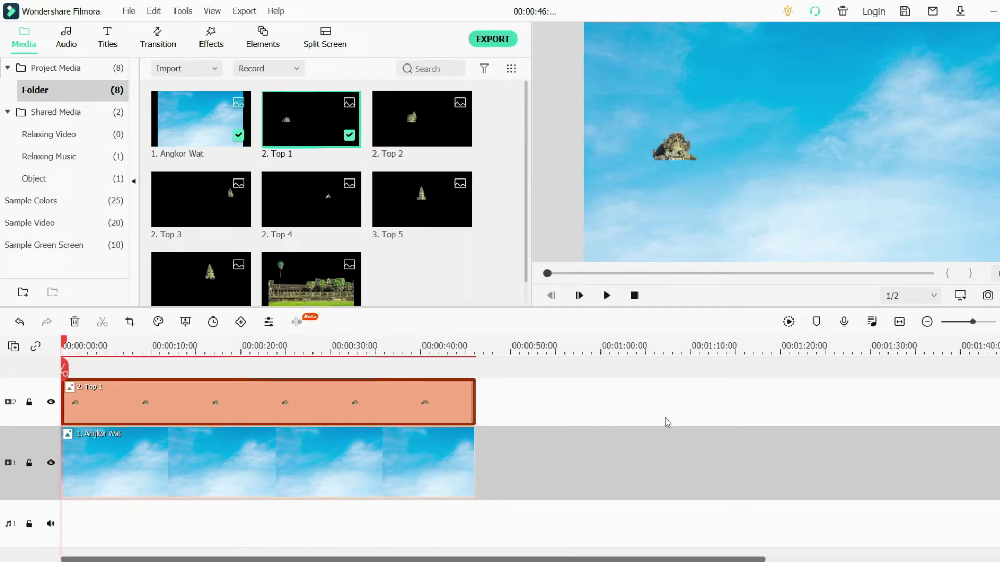
# - Stack 2. Top 4 on track 3 from about 2 seconds and 2. Top 2 on track 4 from about 4 seconds, ending with the sky
pyautogui.moveTo(288, 233); pyautogui.dragTo(474, 438)
pyautogui.click(79, 346)
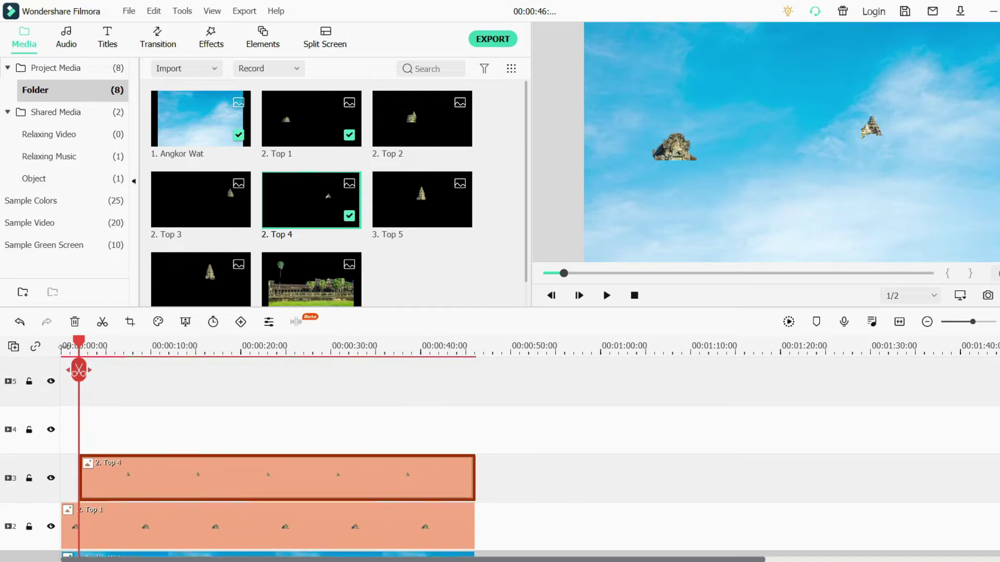
pyautogui.moveTo(82, 346); pyautogui.dragTo(99, 353)
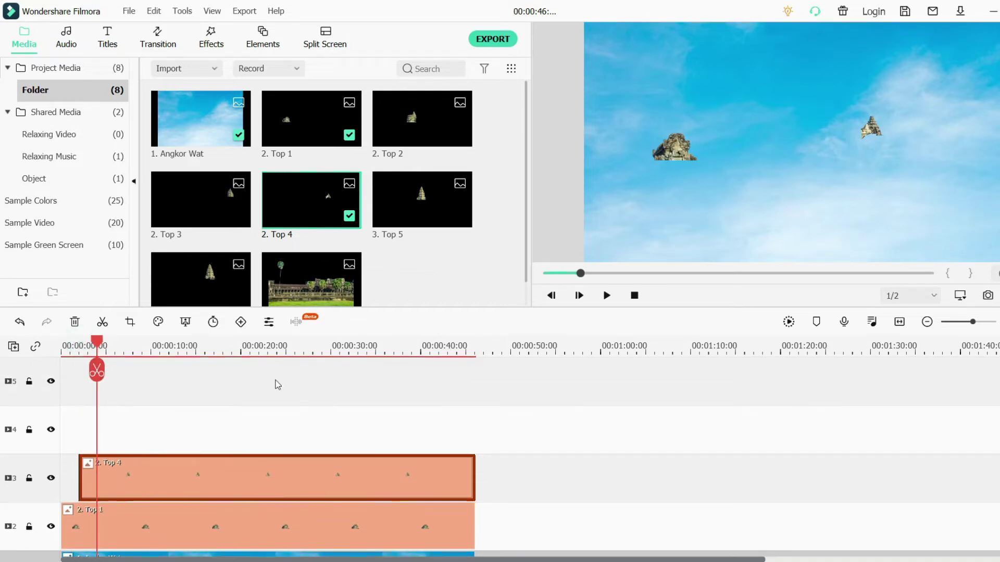
pyautogui.moveTo(409, 127); pyautogui.dragTo(172, 451)
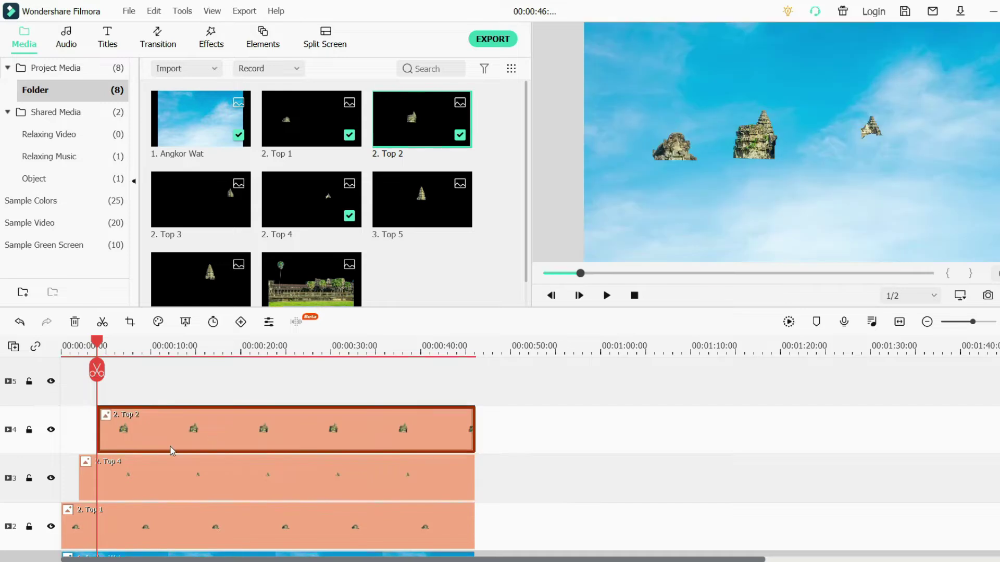
# - Add 3. Top 5 on the next track up and align its end with the clips below
pyautogui.moveTo(410, 224); pyautogui.dragTo(127, 461)
pyautogui.moveTo(481, 448); pyautogui.dragTo(473, 448)
pyautogui.scroll(1, 180, 528)
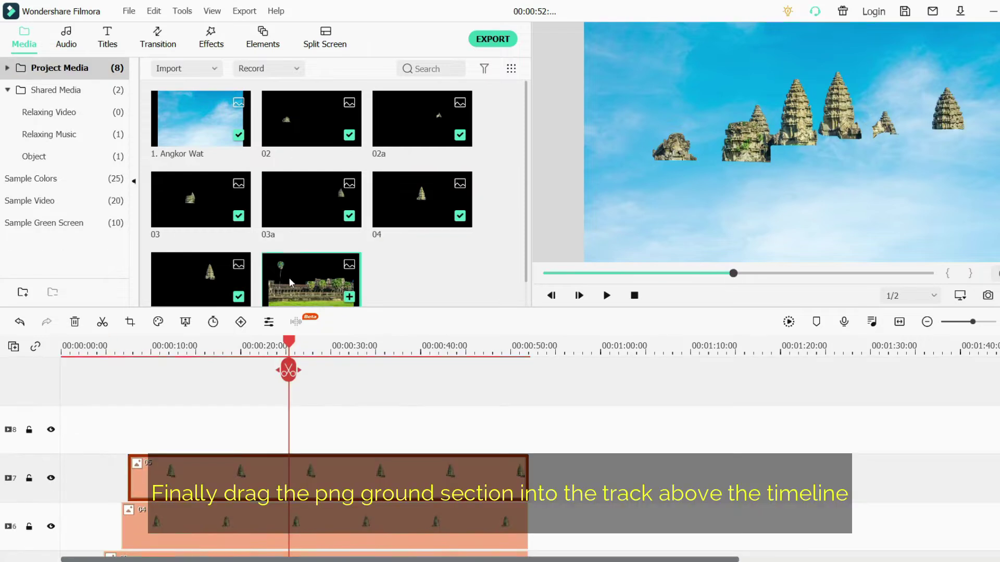
# - Place the 5. Angkor Wat ground picture on track 8 across the full timeline length, cropped to fit the frame
pyautogui.scroll(-1, 289, 277)
pyautogui.moveTo(291, 273); pyautogui.dragTo(529, 427)
pyautogui.rightClick(503, 442)
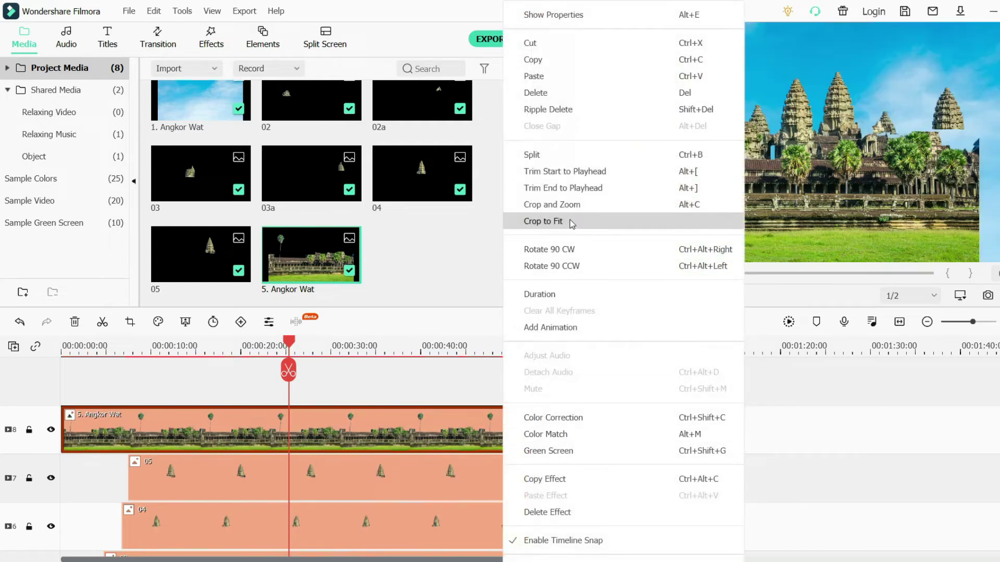
pyautogui.click(573, 221)
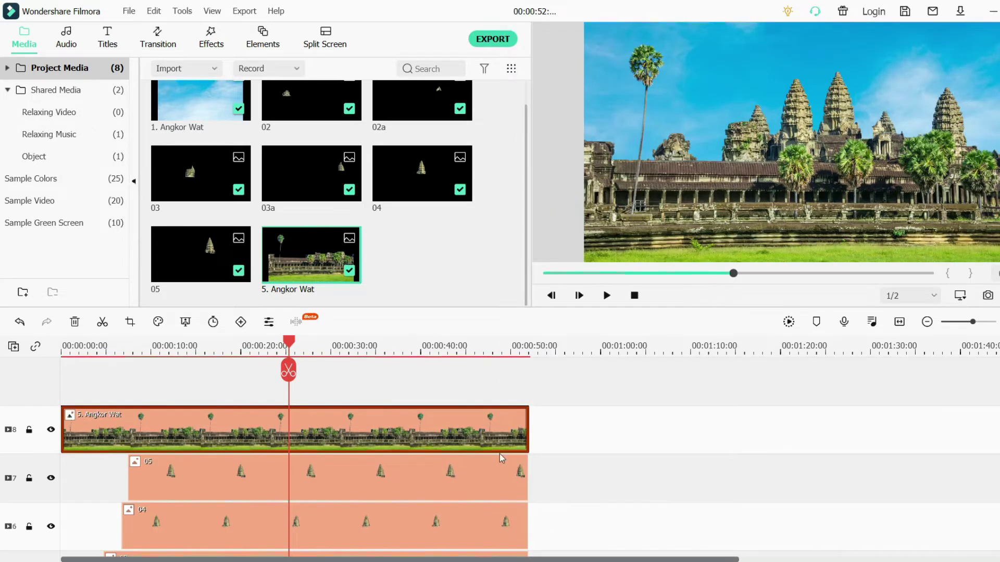
# - Apply the Slide Up preset animation to the 02 roof clip on track 2 and lengthen the animation to about 2 seconds
pyautogui.scroll(-3, 499, 454)
pyautogui.click(633, 299)
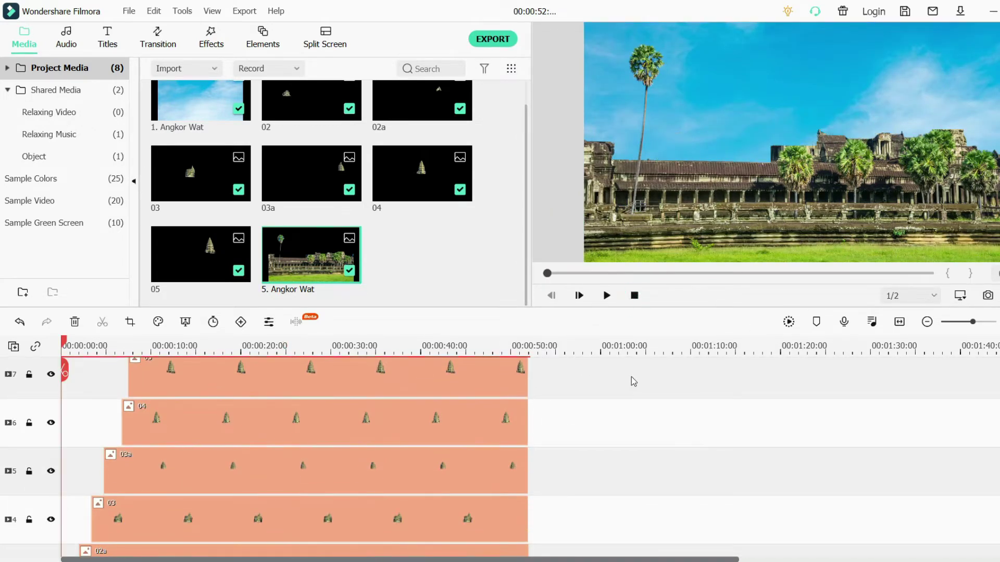
pyautogui.scroll(-5, 598, 451)
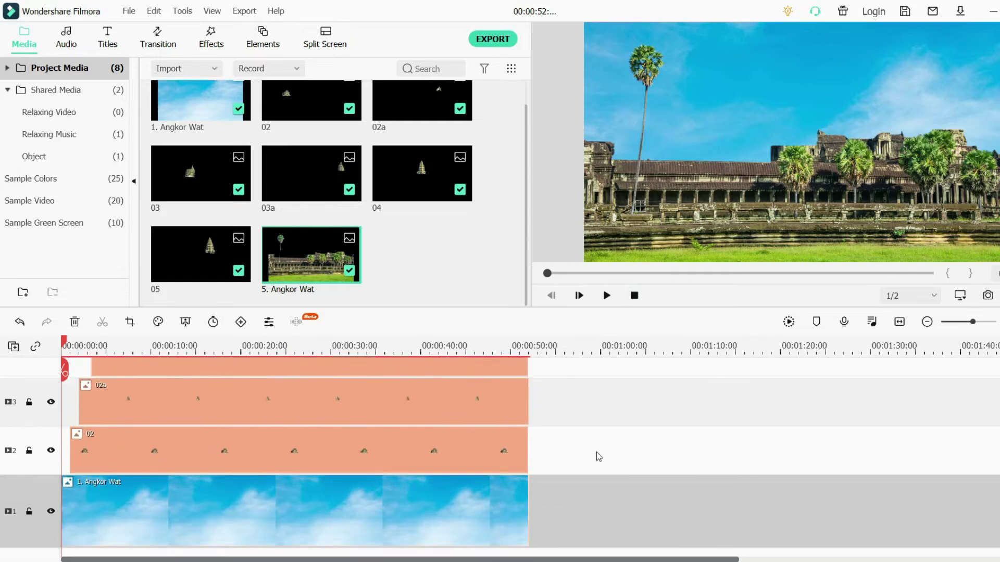
pyautogui.doubleClick(100, 451)
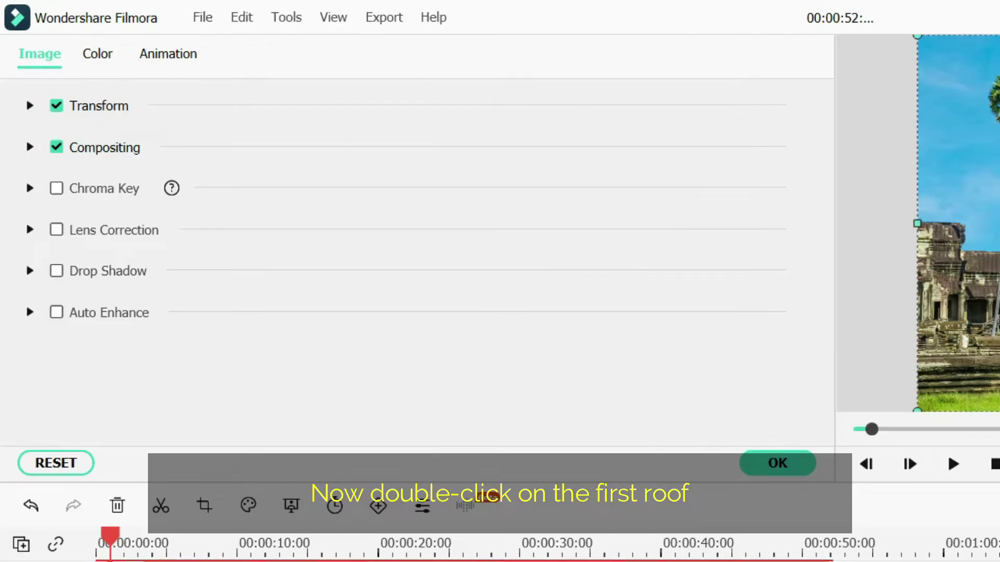
pyautogui.click(172, 58)
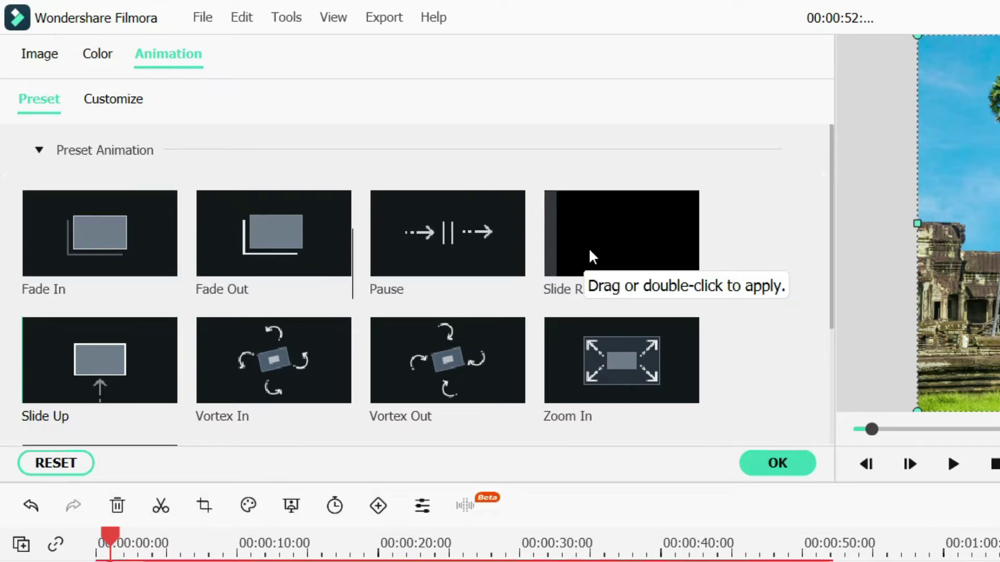
pyautogui.scroll(-3, 377, 322)
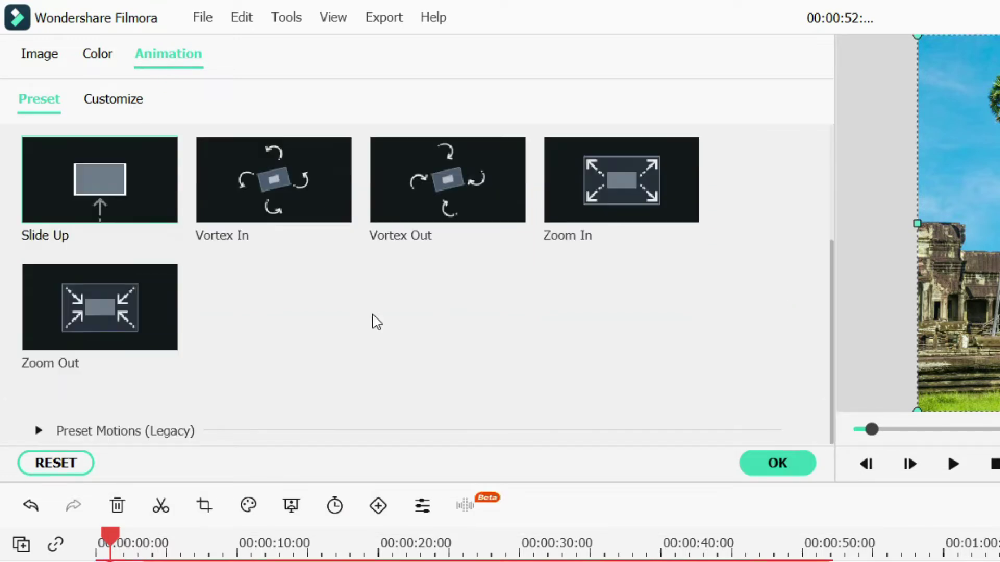
pyautogui.doubleClick(113, 176)
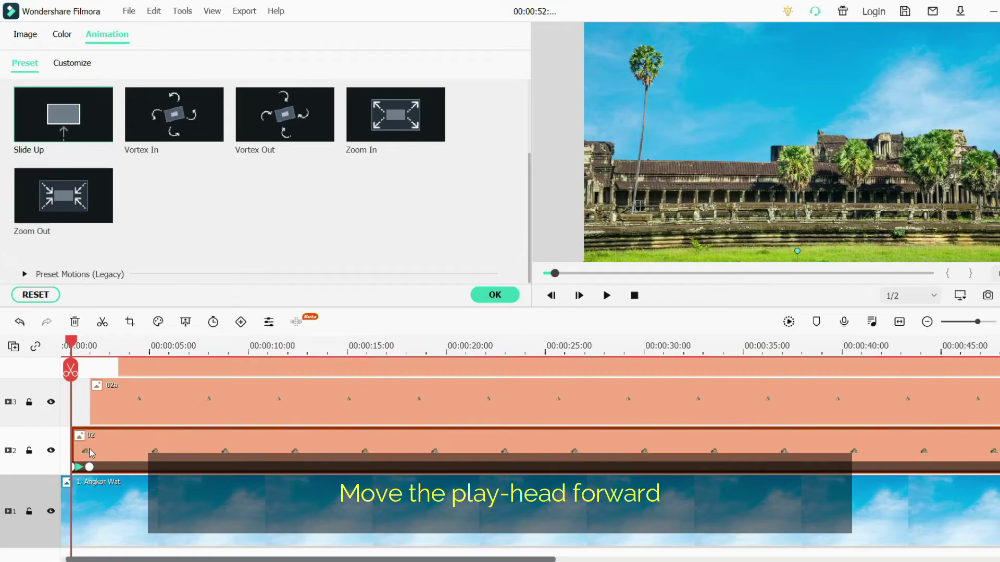
pyautogui.moveTo(91, 471); pyautogui.dragTo(107, 470)
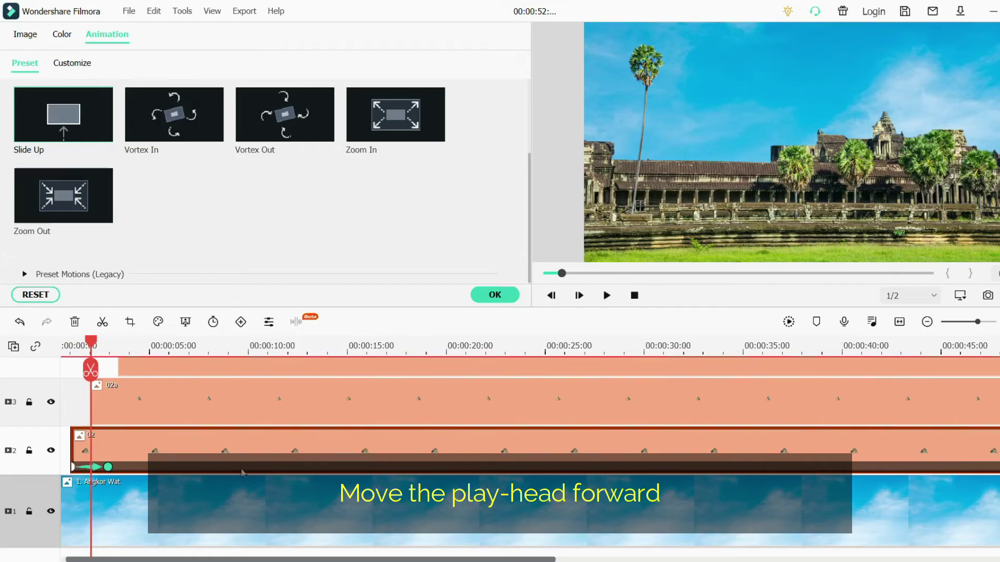
# - Give the 02a roof clip on track 3 the Slide Up preset animation, lengthened to about 2 seconds
pyautogui.scroll(3, 139, 448)
pyautogui.click(108, 477)
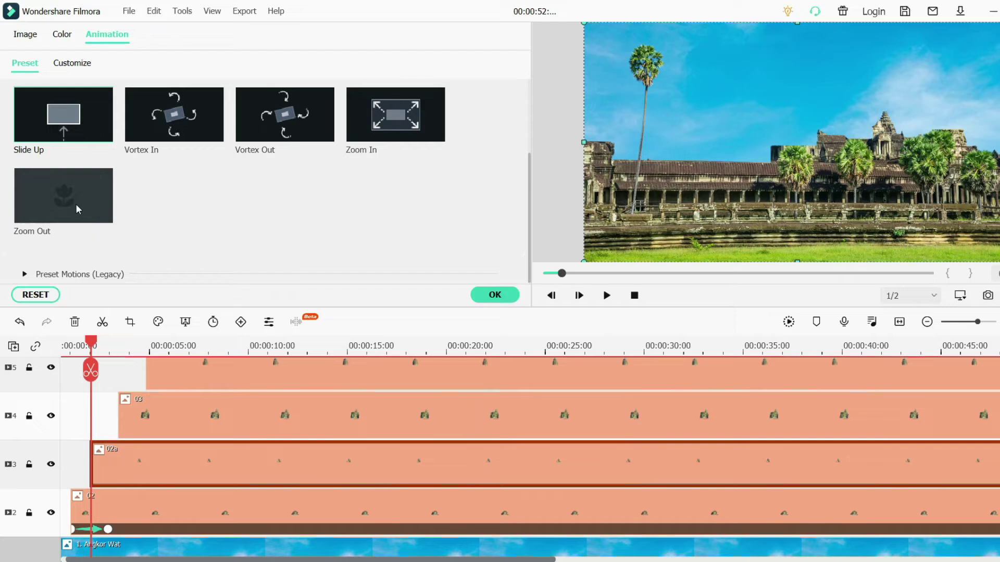
pyautogui.doubleClick(62, 117)
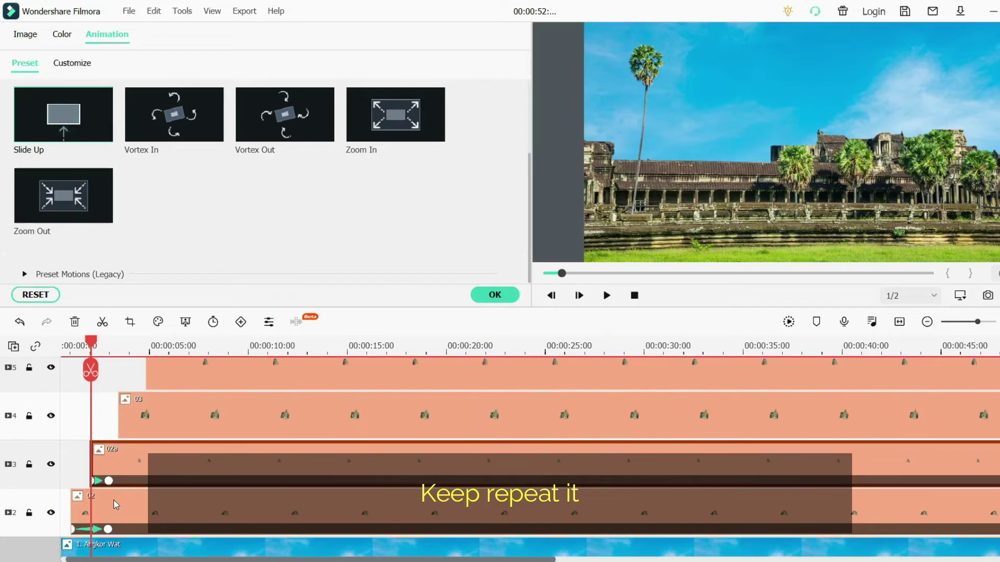
pyautogui.moveTo(108, 481); pyautogui.dragTo(125, 481)
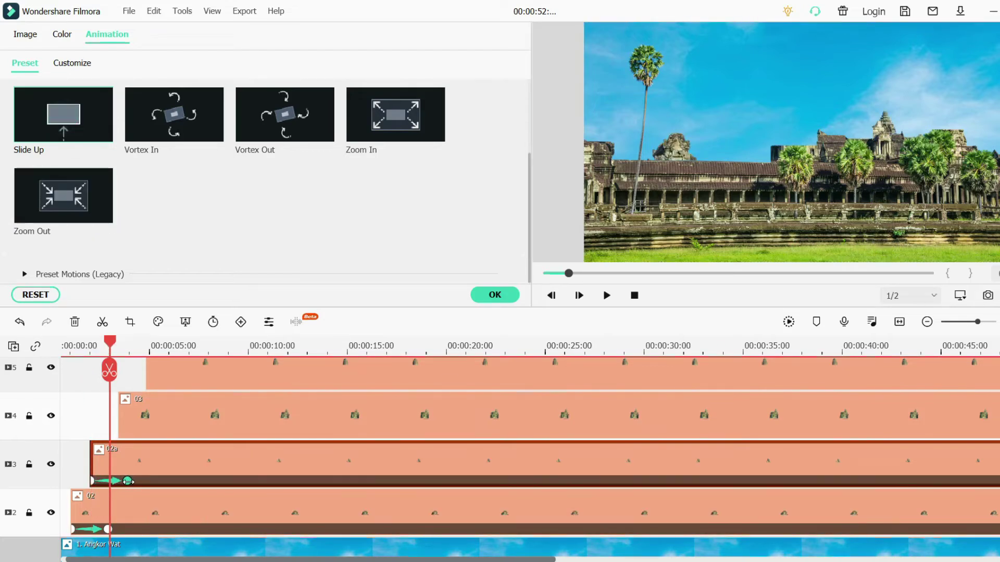
# - Apply the Slide Up preset animation to the 05 tower clip on track 7 and lengthen the animation to about 3 seconds
pyautogui.moveTo(112, 348); pyautogui.dragTo(120, 352)
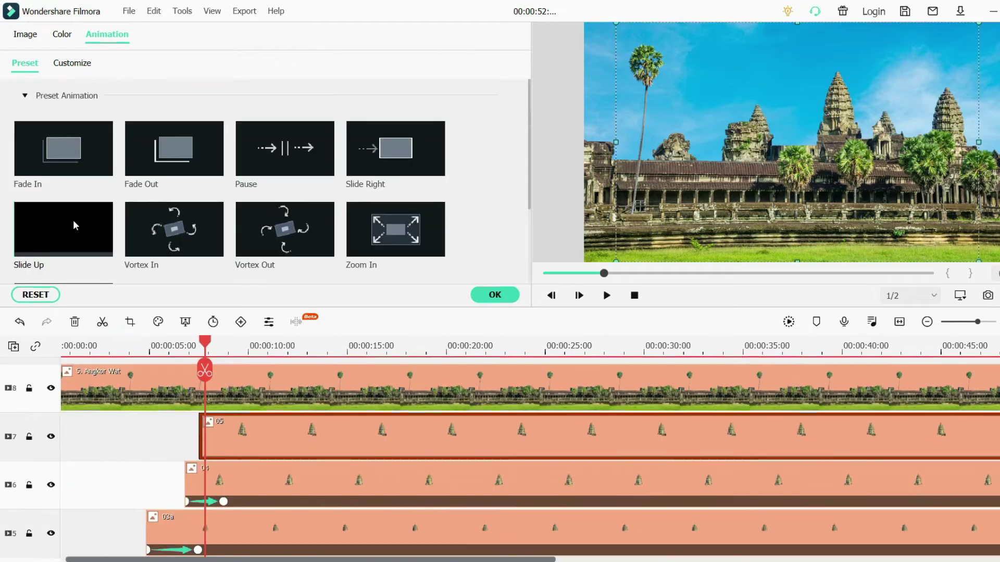
pyautogui.doubleClick(63, 229)
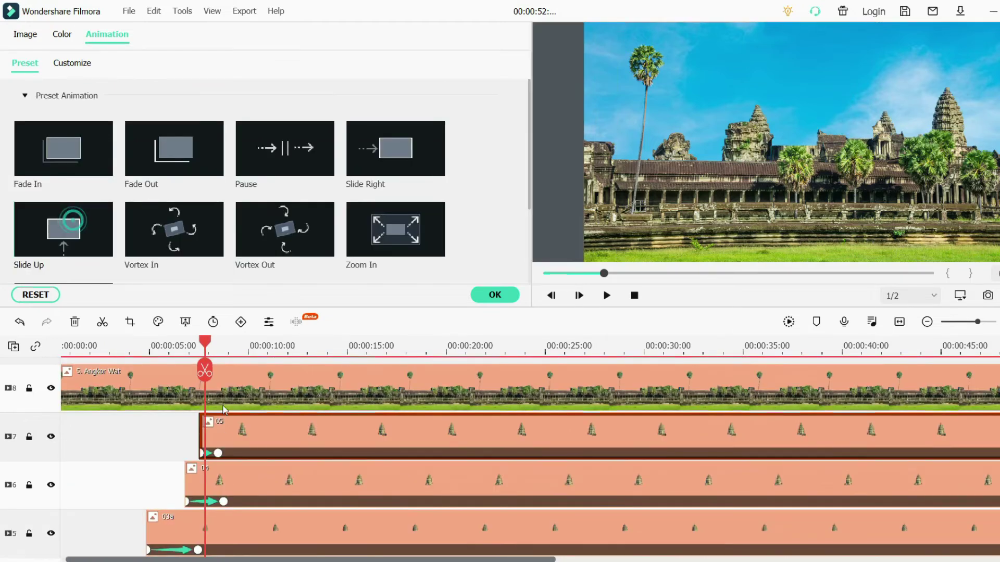
pyautogui.moveTo(218, 453); pyautogui.dragTo(238, 453)
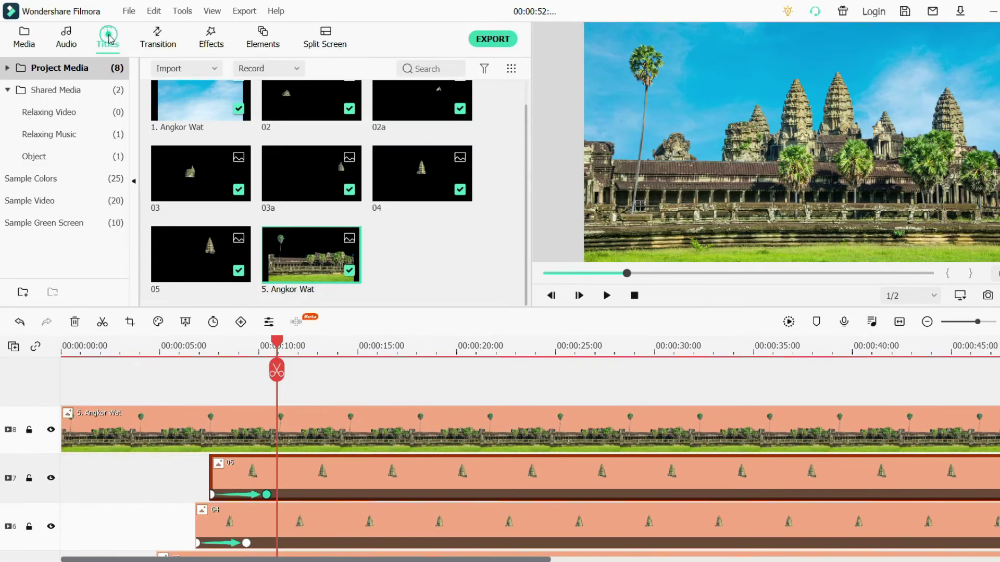
# - Add the Title 33 template on a new track above the ground picture, starting at about 11 seconds
pyautogui.click(108, 37)
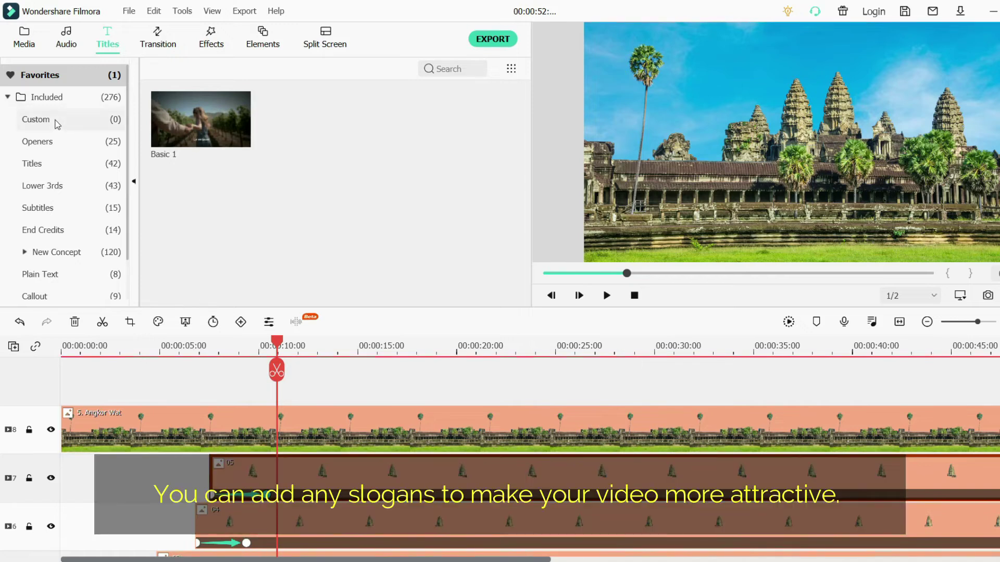
pyautogui.click(73, 97)
pyautogui.scroll(-8, 509, 246)
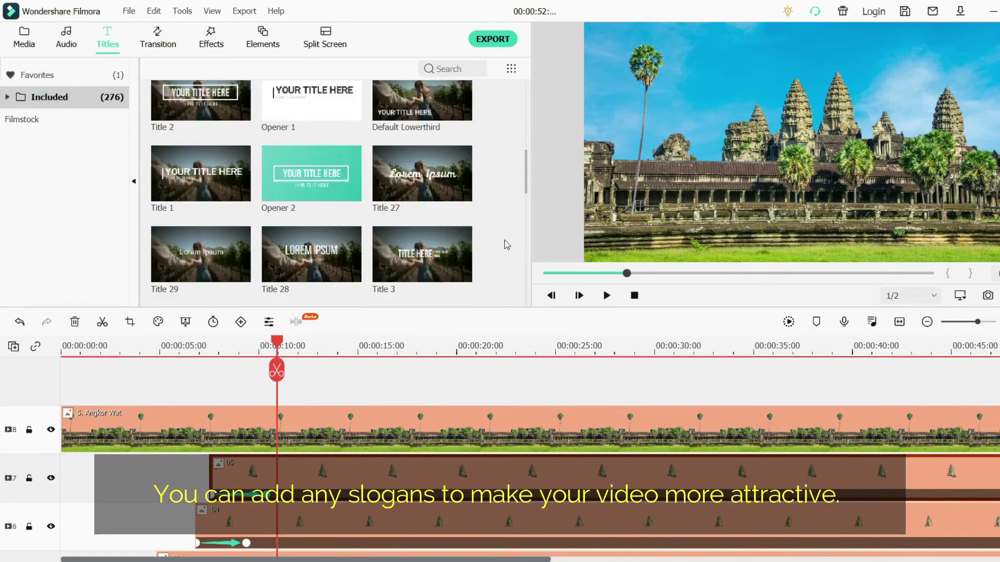
pyautogui.moveTo(411, 197); pyautogui.dragTo(286, 390)
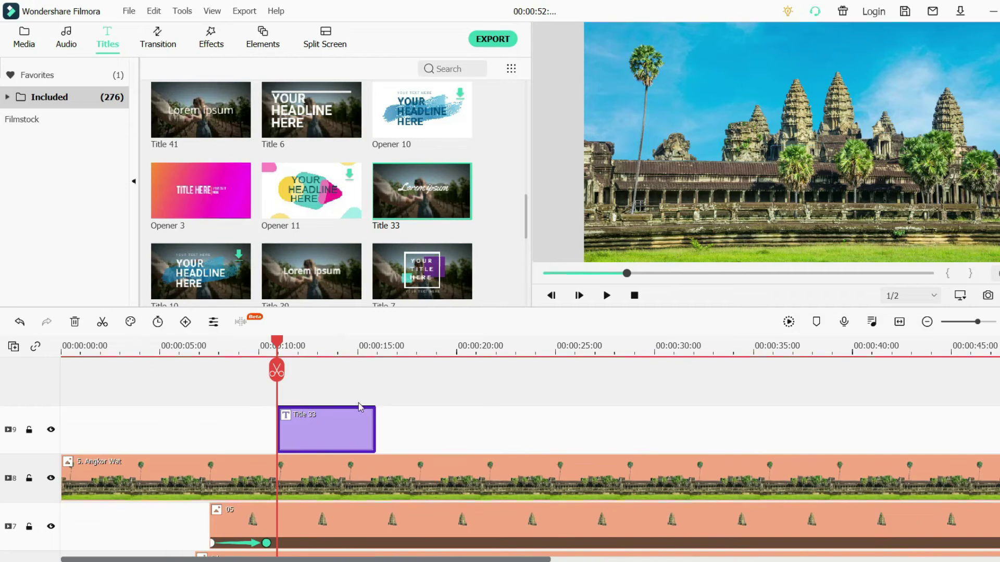
# - Replace the Title 33 placeholder text with "The Mysteries of Angkor Wat"
pyautogui.doubleClick(336, 430)
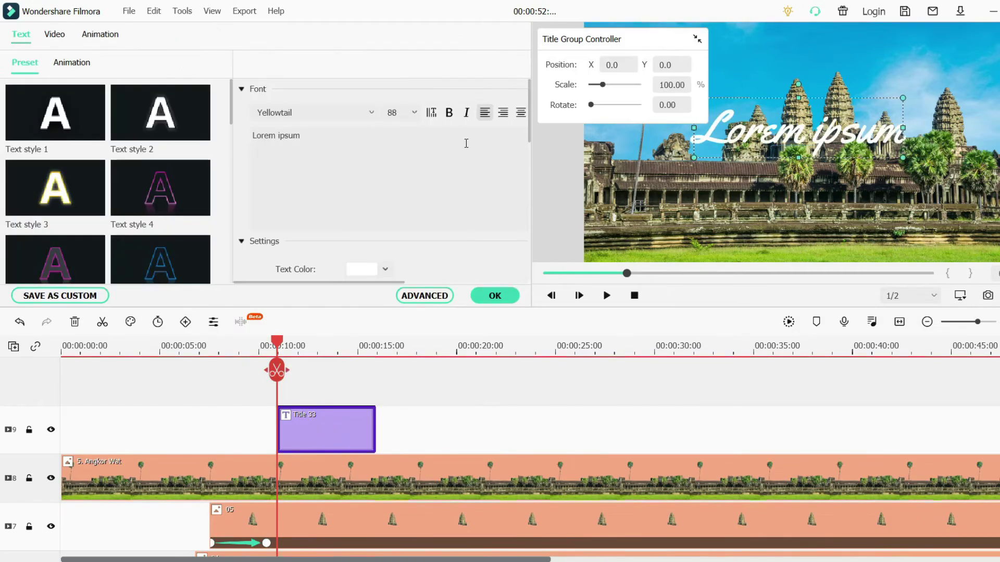
pyautogui.click(316, 158)
pyautogui.hotkey('ctrl', 'a')
pyautogui.write('The My')
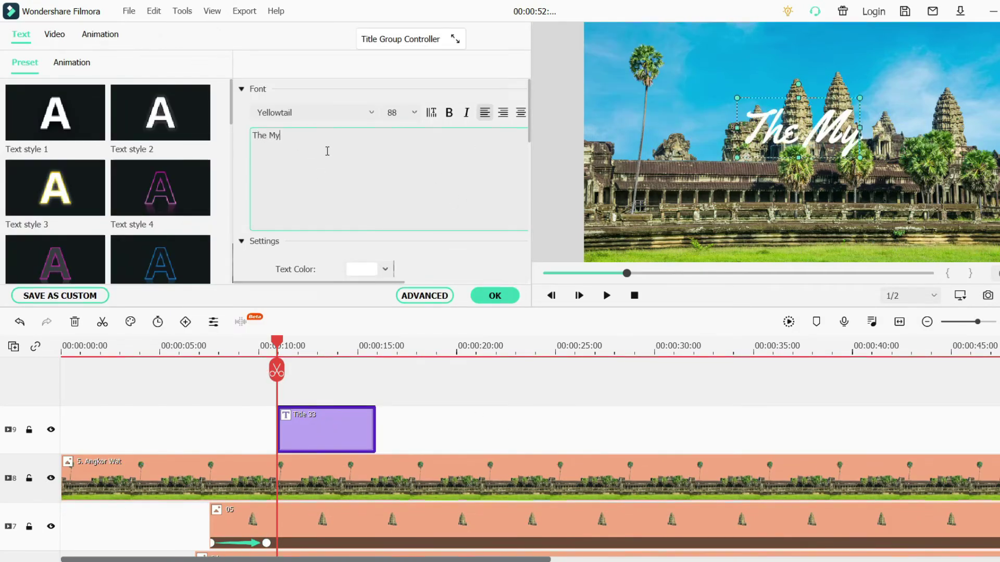
pyautogui.write('steries of Angkor Wat')
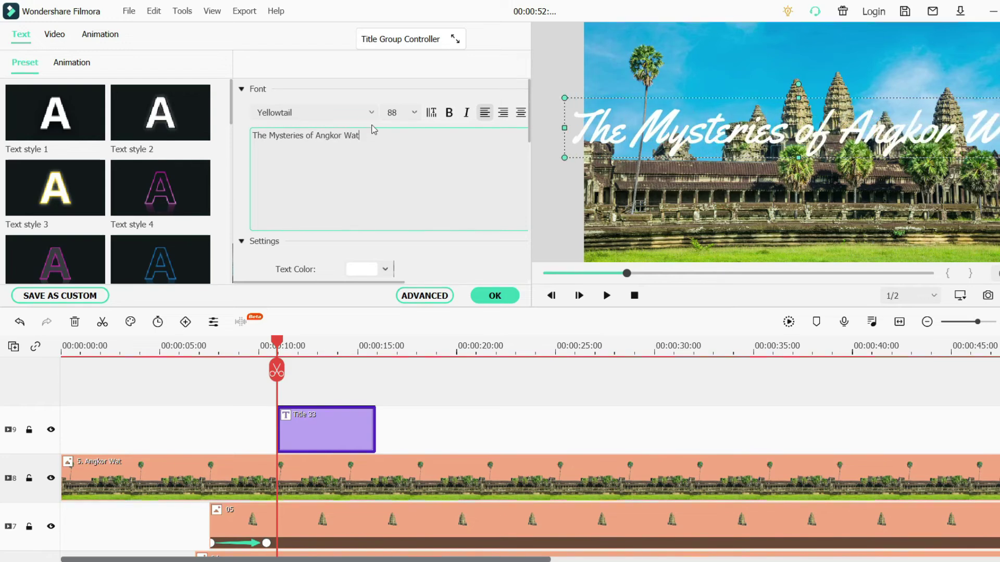
# - Reduce the title's font size to 48 and move the title up into the sky above the towers
pyautogui.scroll(5, 401, 113)
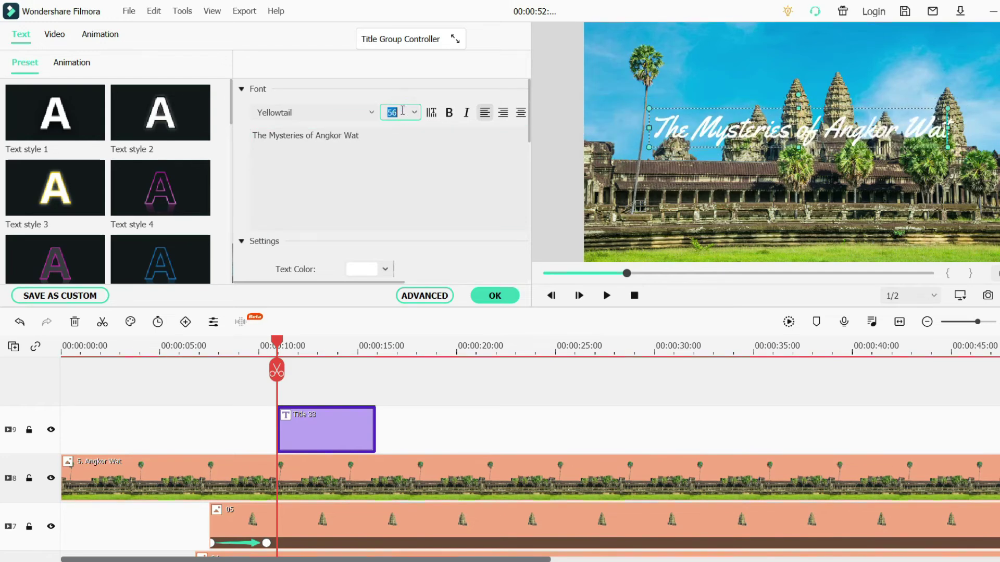
pyautogui.click(875, 128)
pyautogui.moveTo(874, 128); pyautogui.dragTo(880, 58)
pyautogui.click(494, 295)
# - Apply the Type Writer text animation to the title and extend its clip to the end of the clips below
pyautogui.doubleClick(339, 424)
pyautogui.click(84, 64)
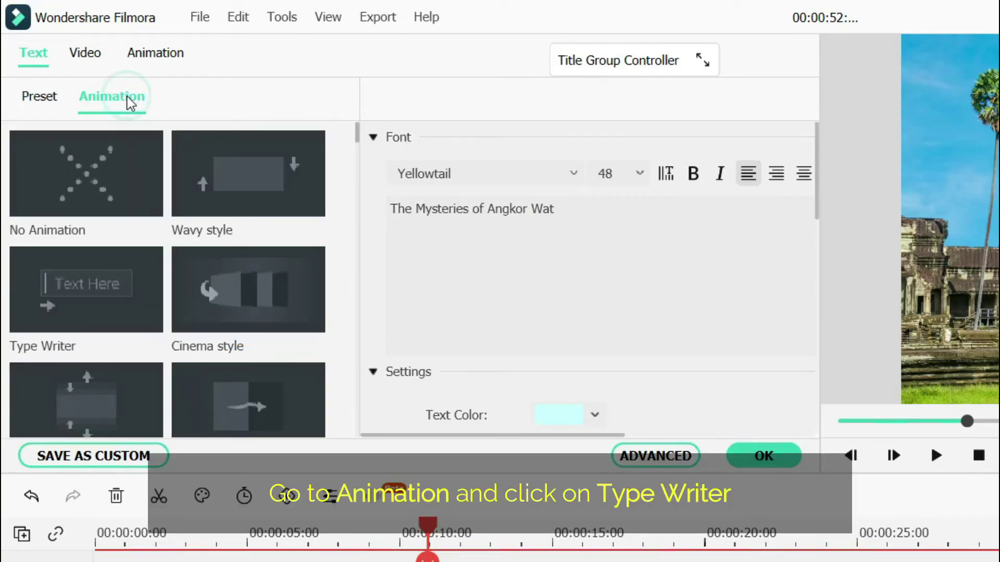
pyautogui.click(98, 277)
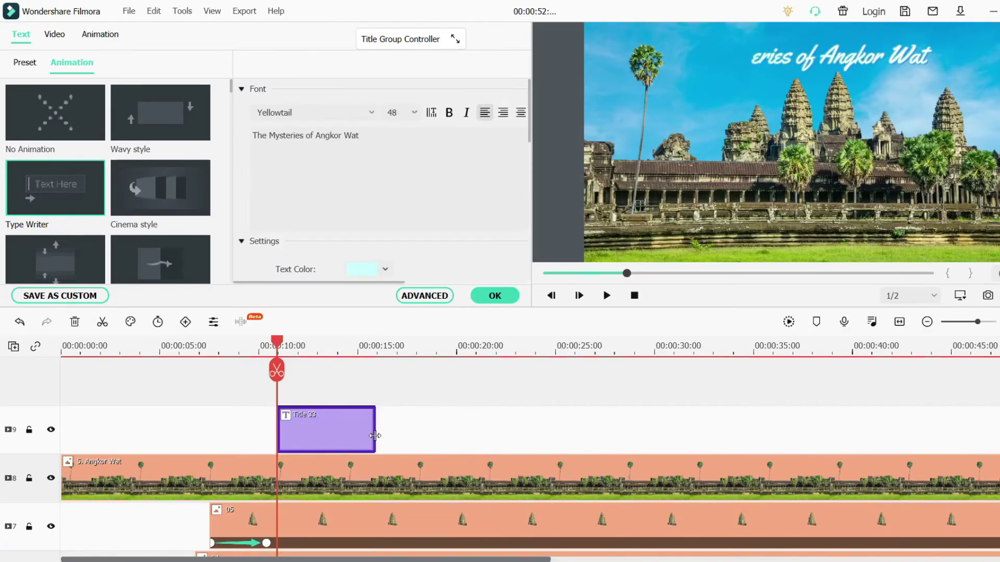
pyautogui.moveTo(375, 436); pyautogui.dragTo(956, 442)
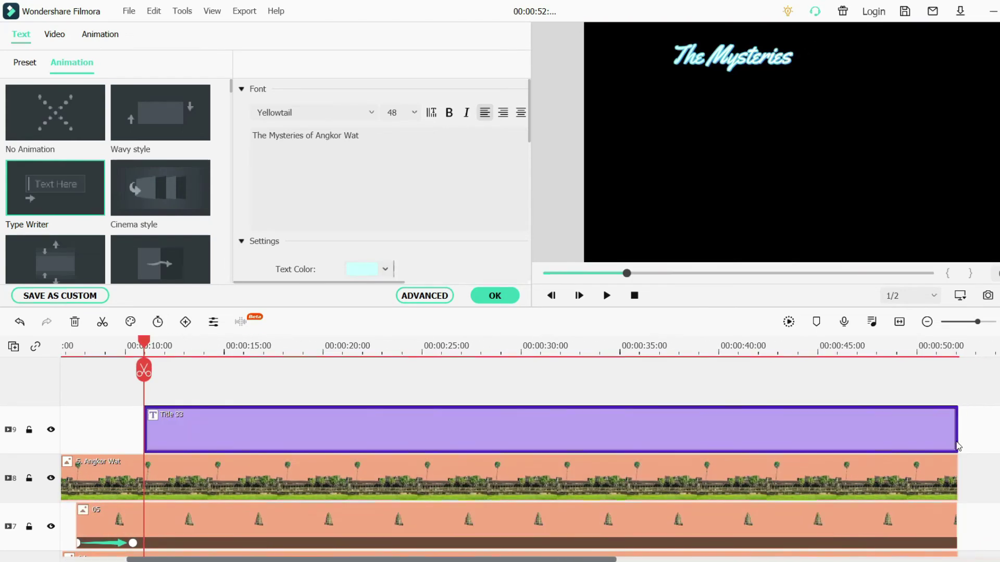
# - Play the whole building animation from the start to review it, and close the title editor
pyautogui.click(634, 295)
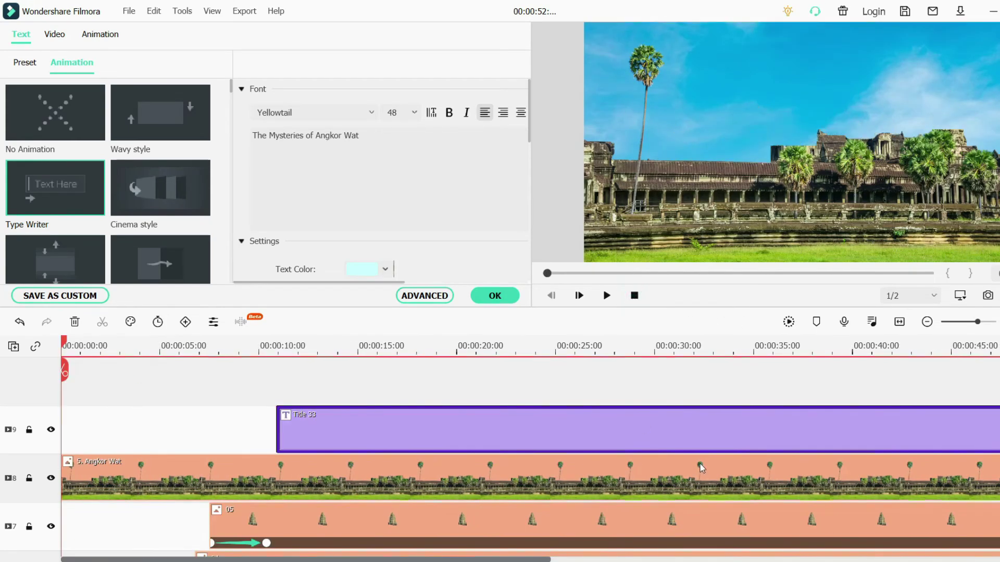
pyautogui.scroll(-6, 611, 483)
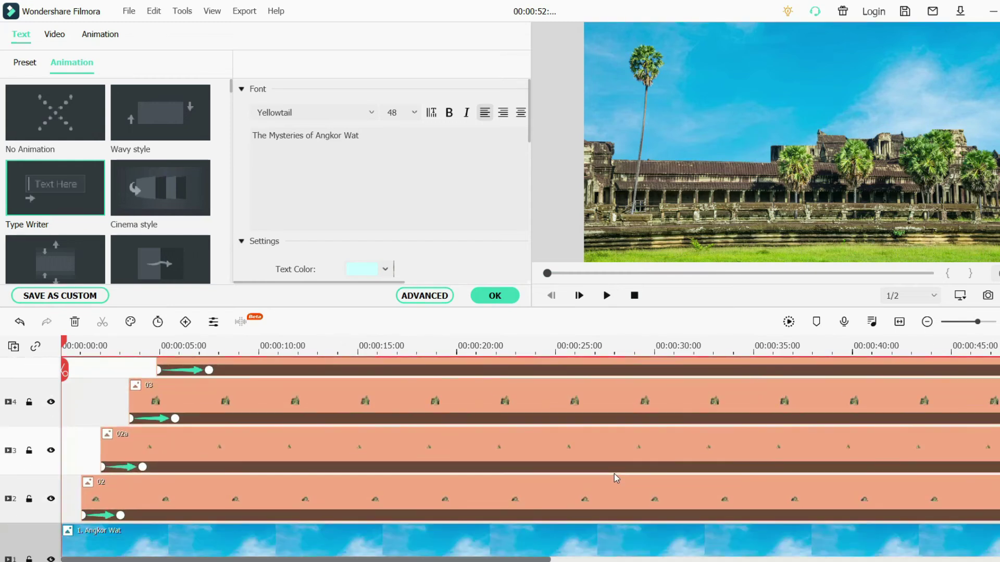
pyautogui.click(927, 322)
pyautogui.scroll(3, 720, 424)
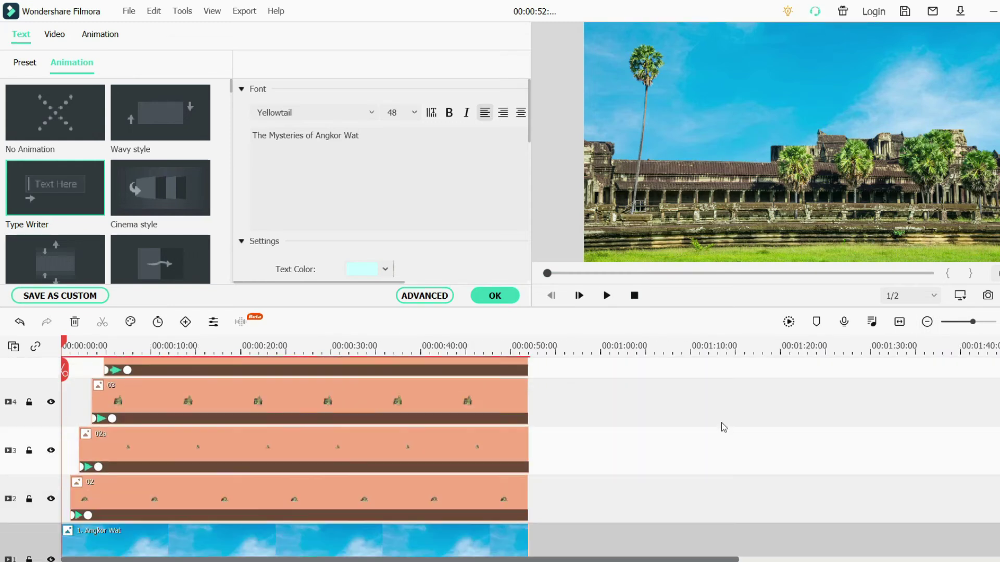
pyautogui.click(610, 301)
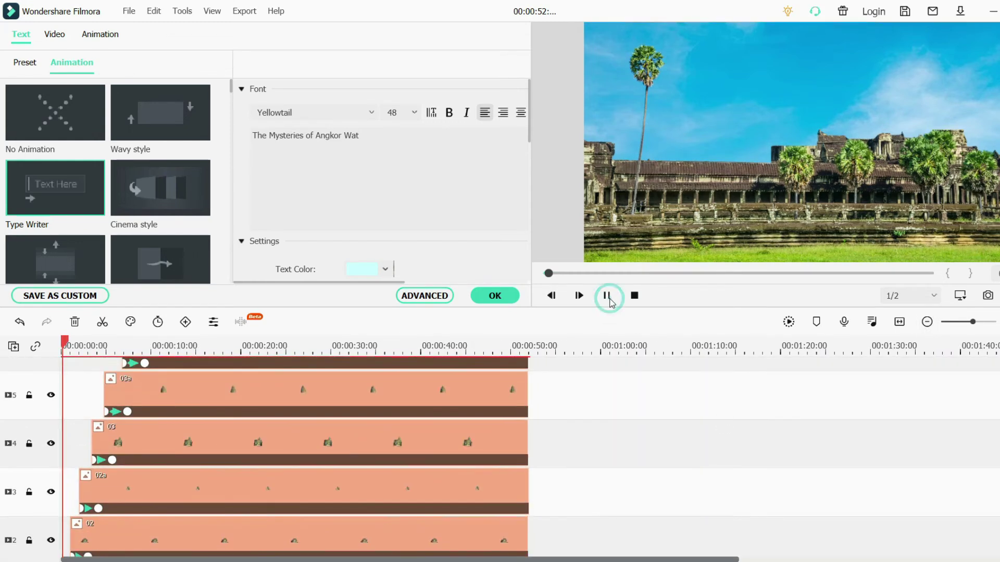
pyautogui.click(494, 295)
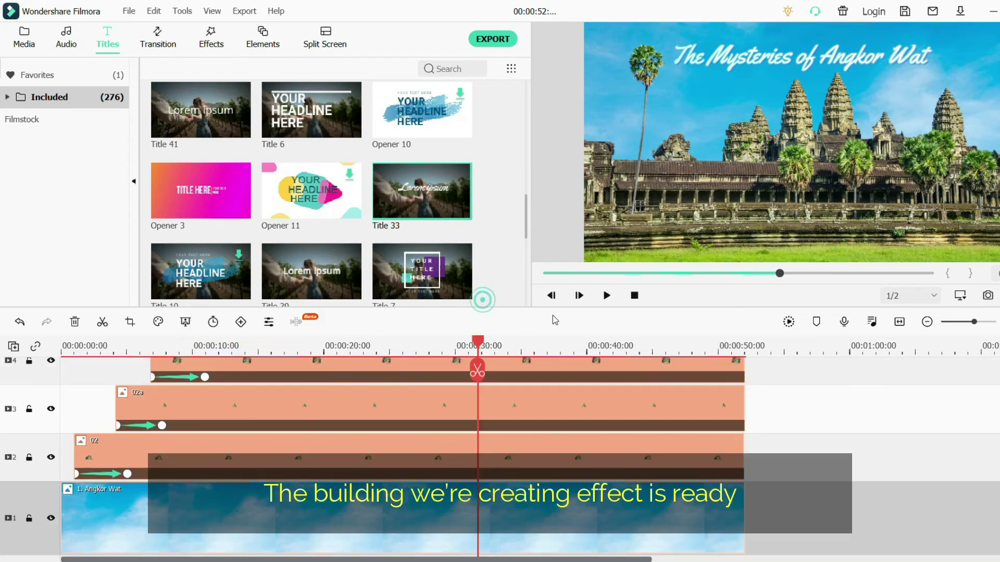
# - Export the project to the computer as an MP4 named "The Mysteries of Angkor Wat"
pyautogui.click(492, 38)
pyautogui.write('The Mi')
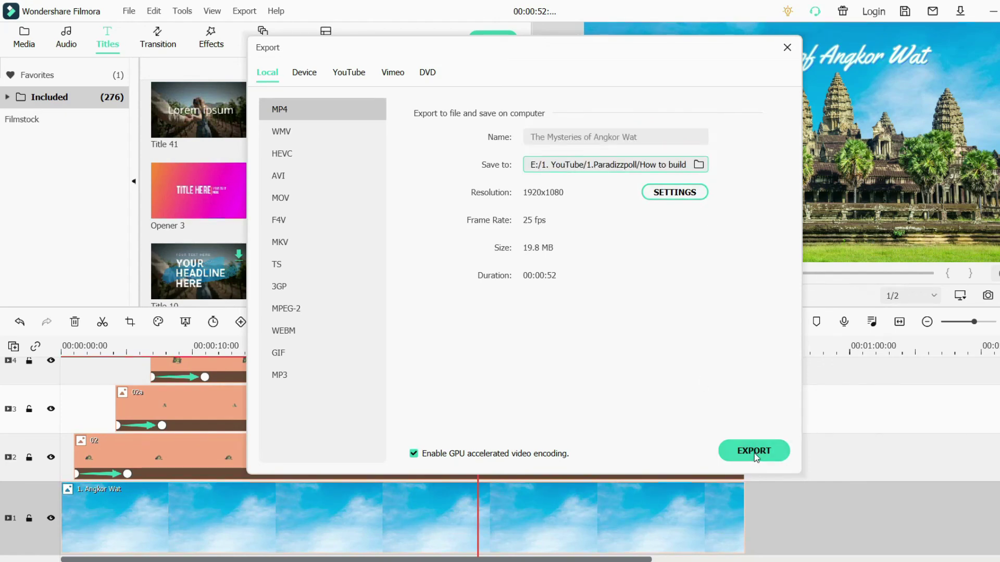
pyautogui.click(754, 451)
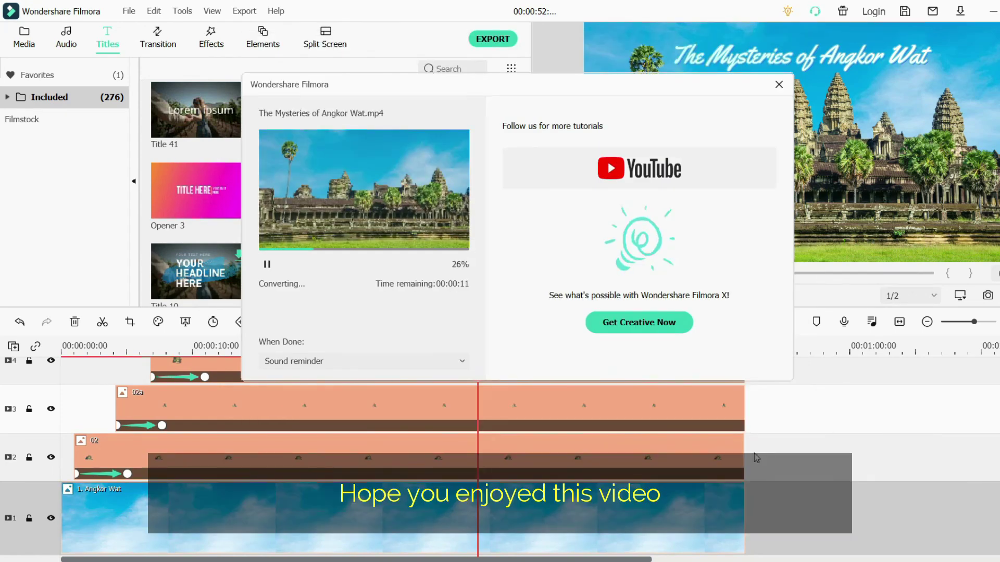